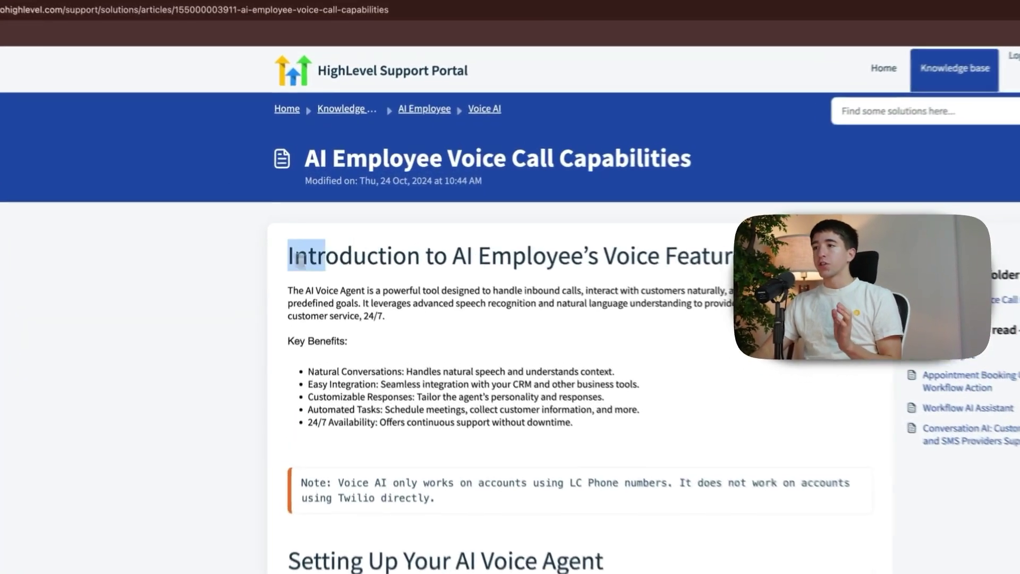
Skim the AI Employee voice call article, then view the Instant Scalability AI Agents list.
drag(301, 216, 548, 223)
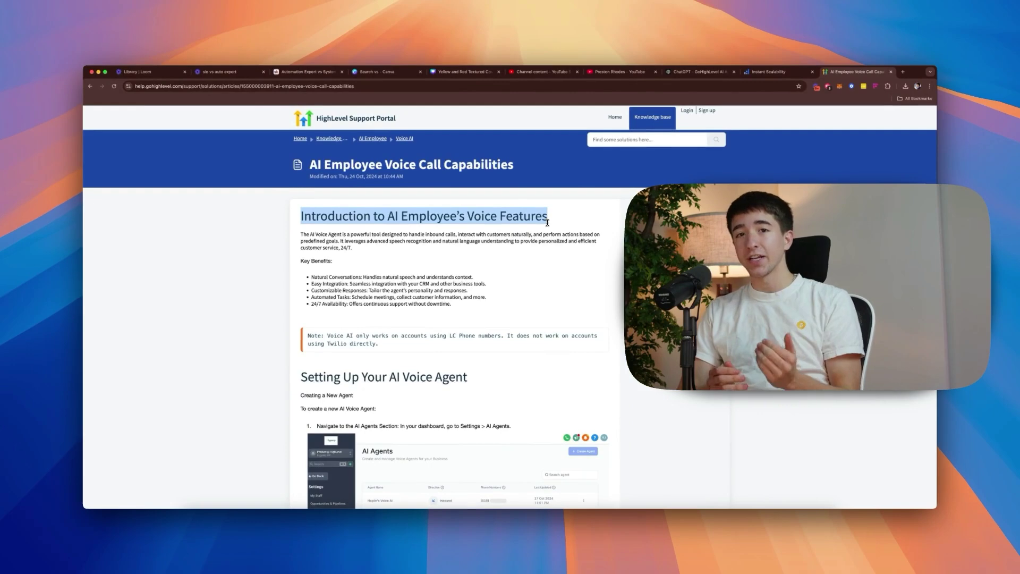
scroll(520, 236, down, 10)
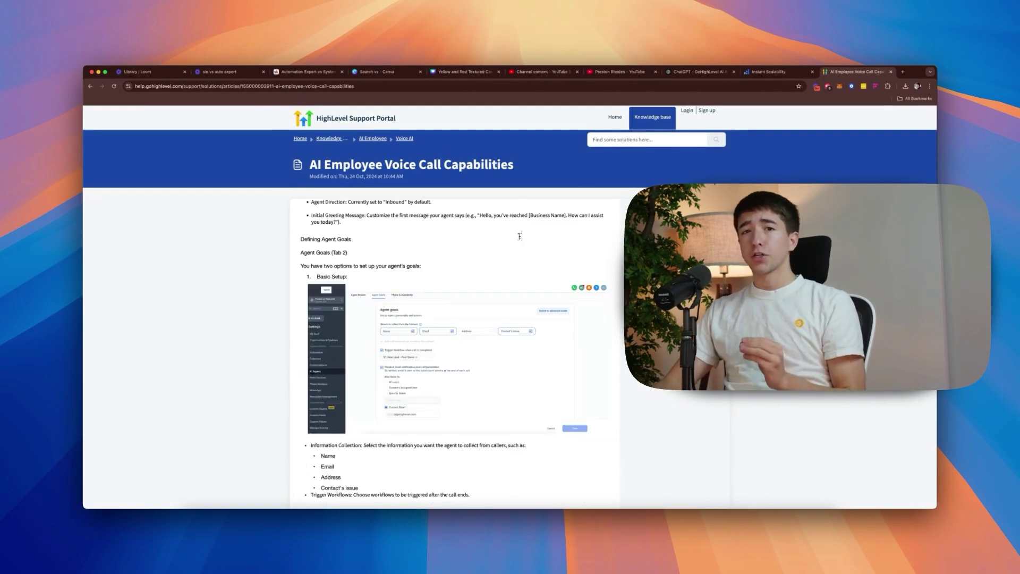
click(777, 72)
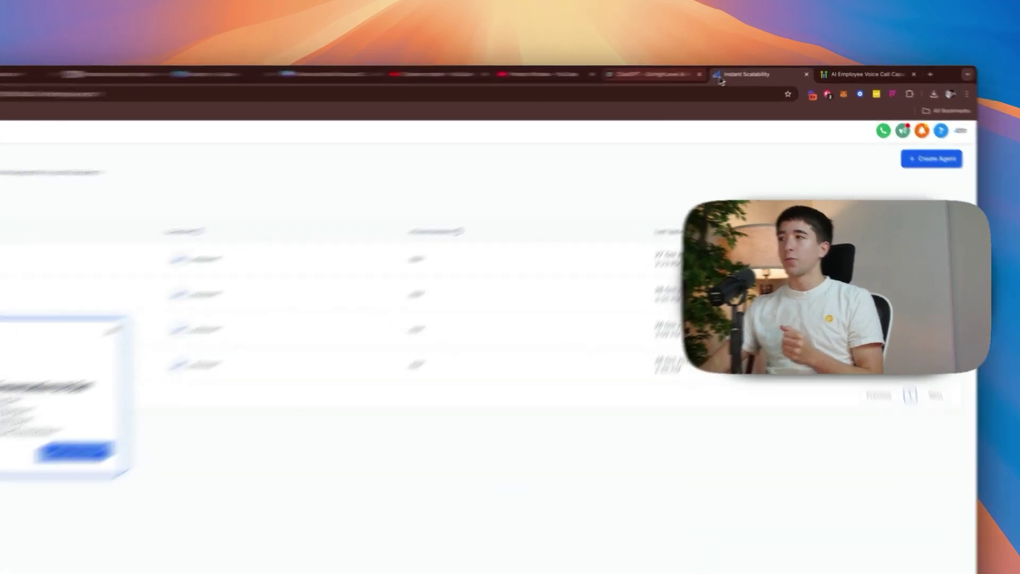
Review the GoHighLevel AI Agent Prompt GPT and choose its 'help me prompt my ai agent' starter.
click(716, 72)
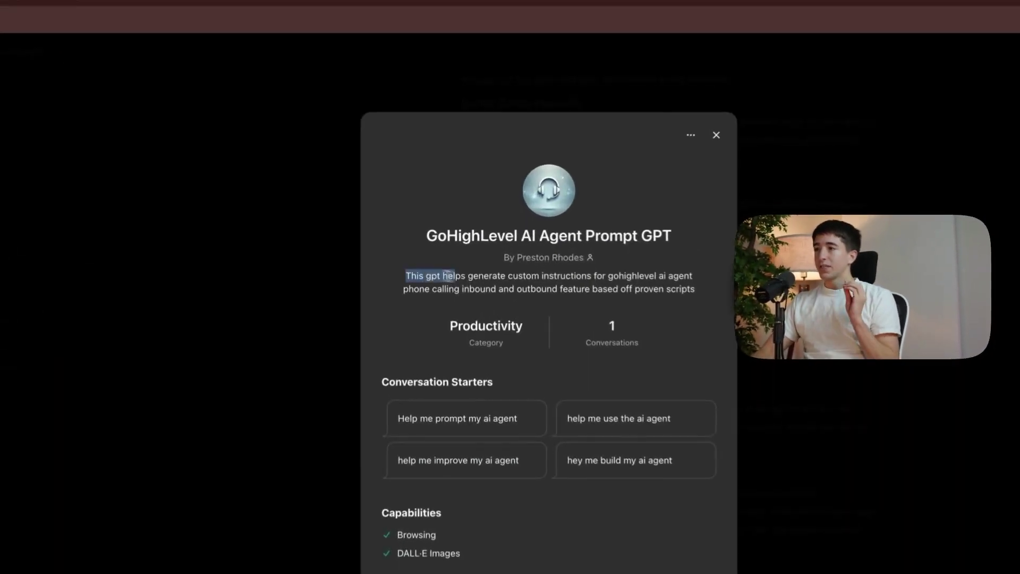
drag(454, 276, 695, 289)
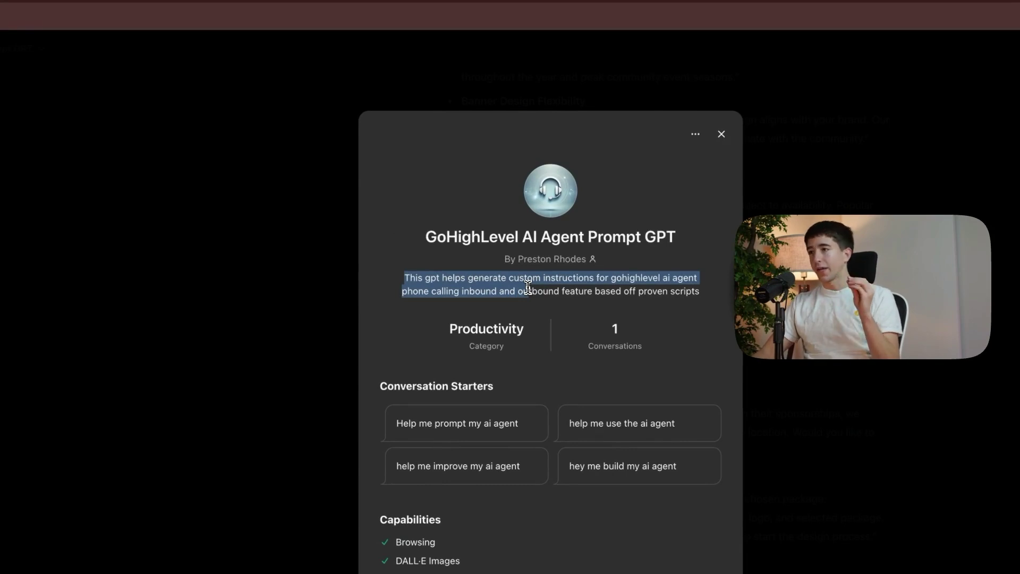
click(467, 290)
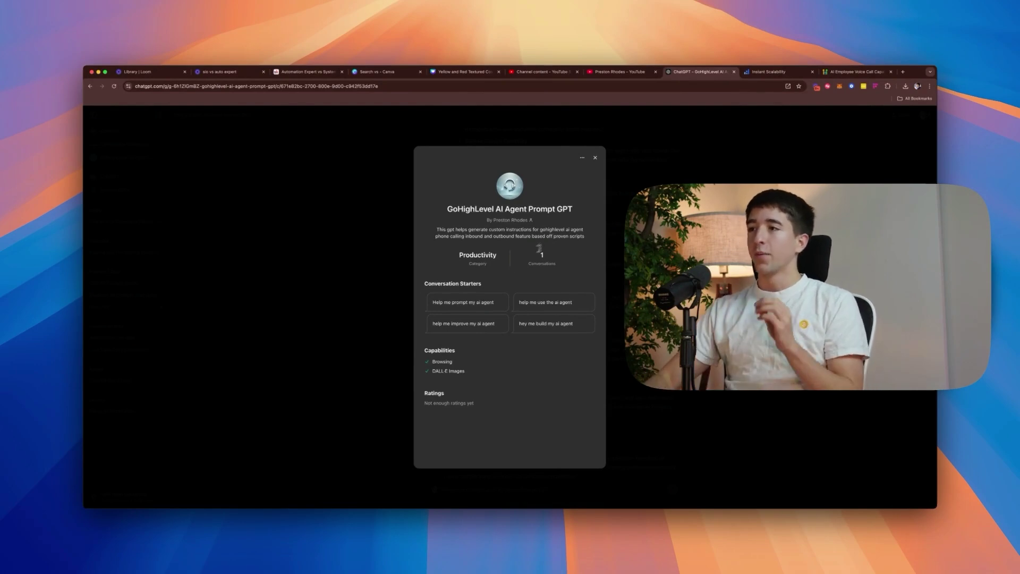
click(469, 302)
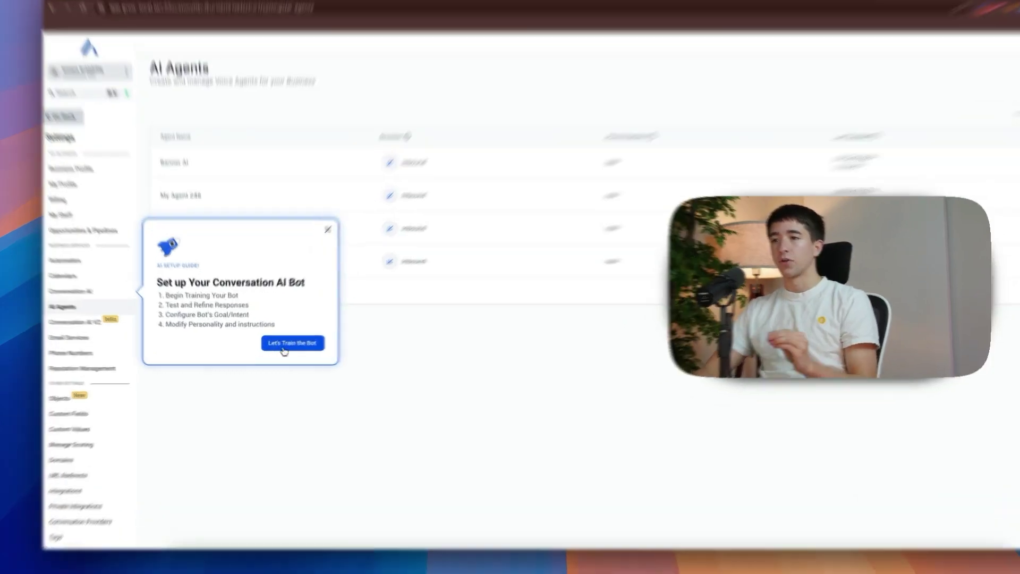
Create a new agent with a custom name and the Mark - Young and Calm voice.
click(275, 348)
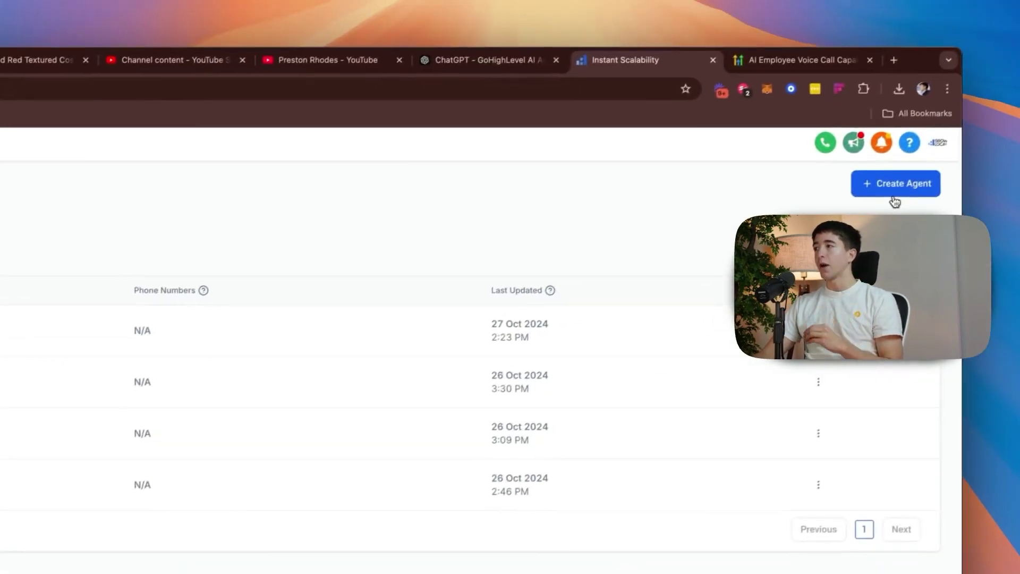
click(891, 193)
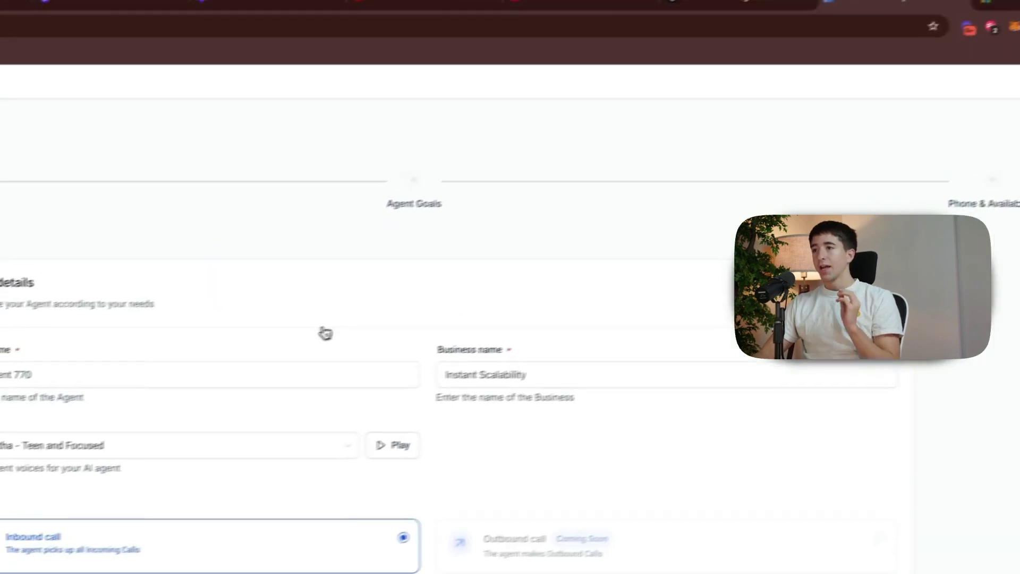
triple_click(455, 202)
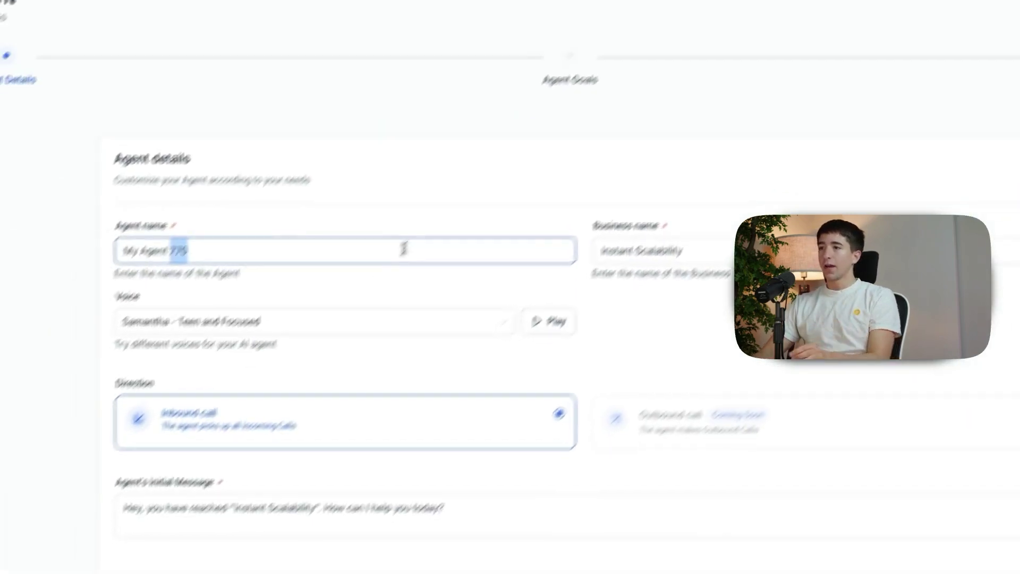
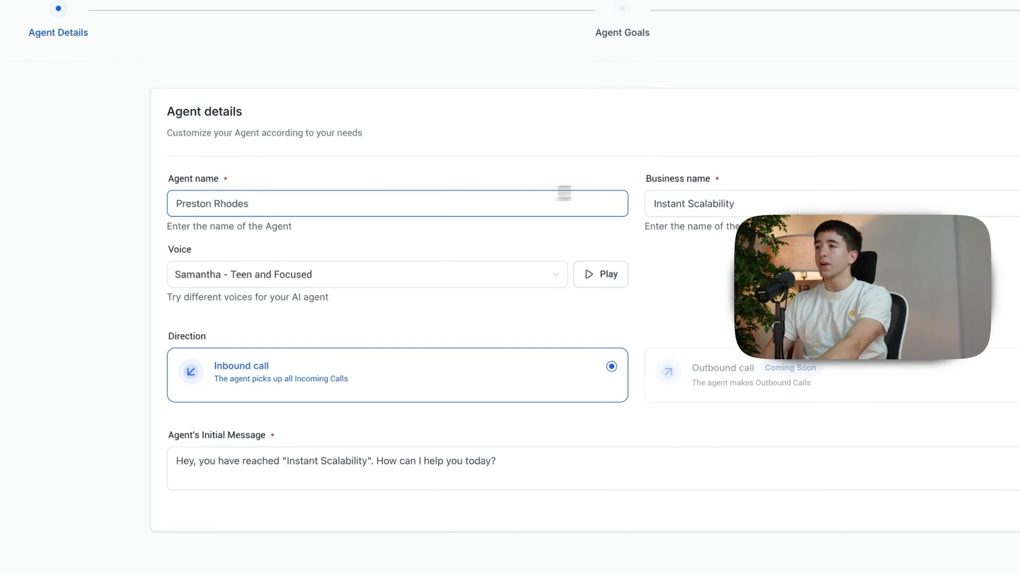
click(696, 209)
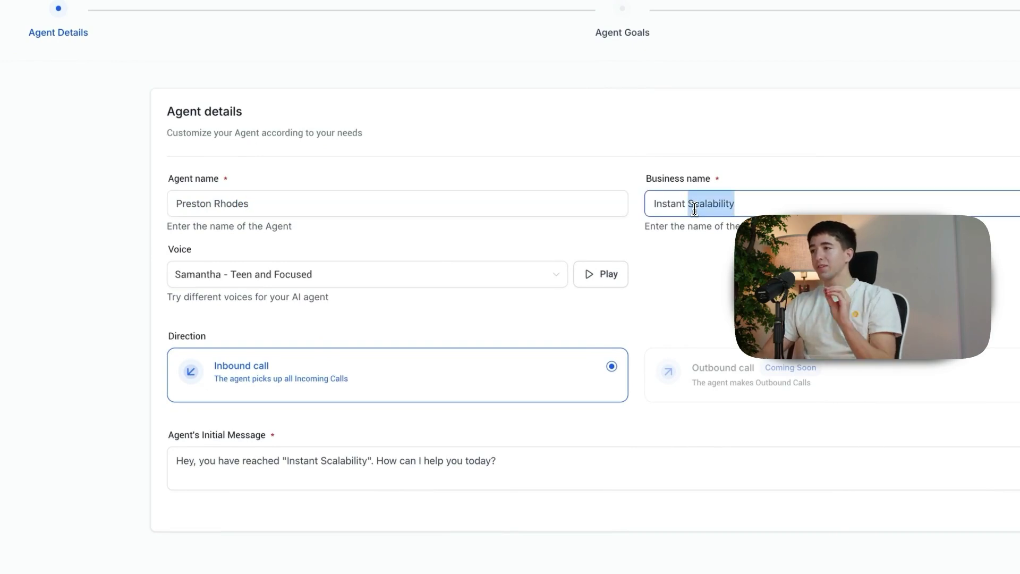
click(399, 270)
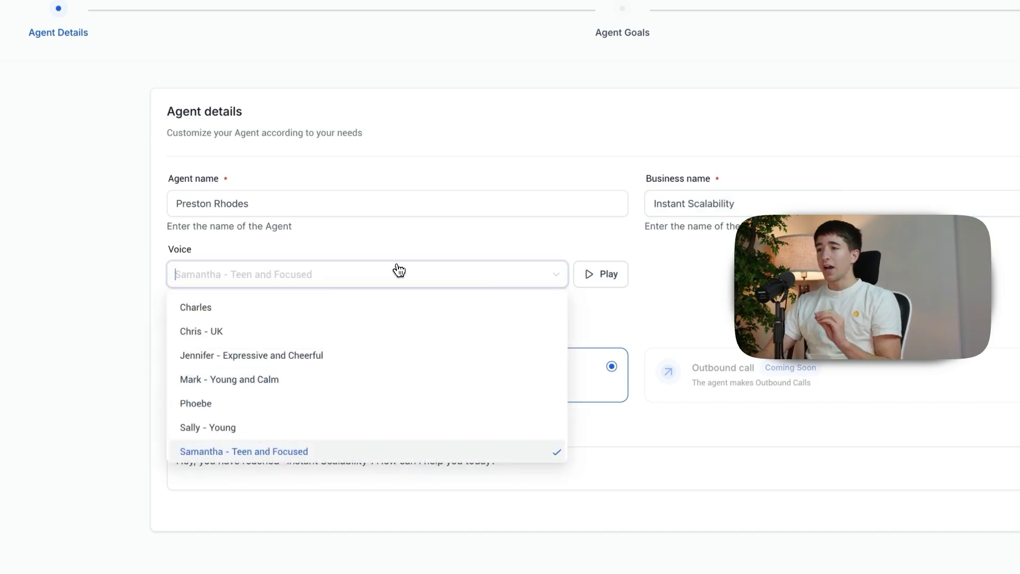
scroll(330, 366, down, 1)
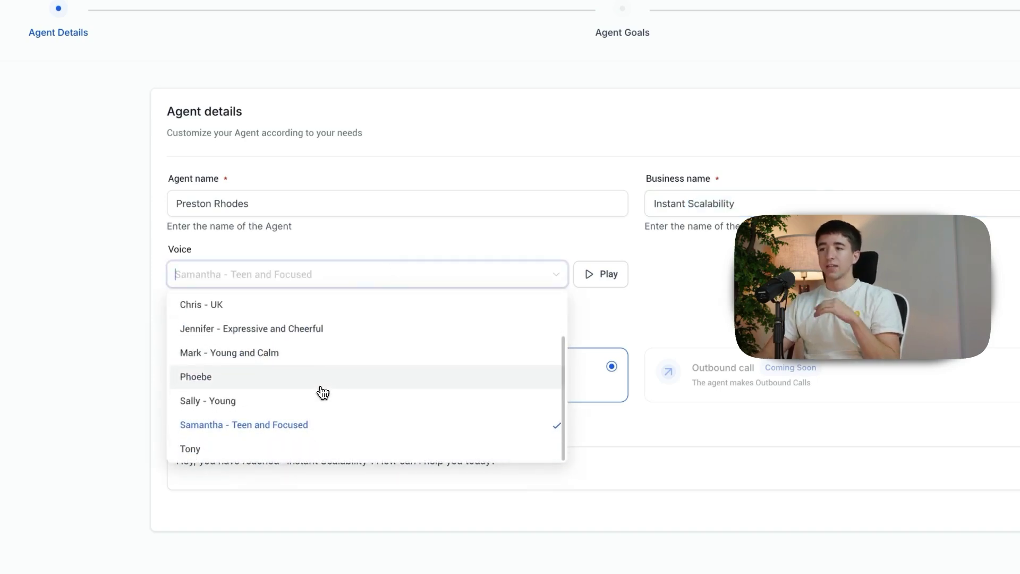
scroll(322, 391, up, 1)
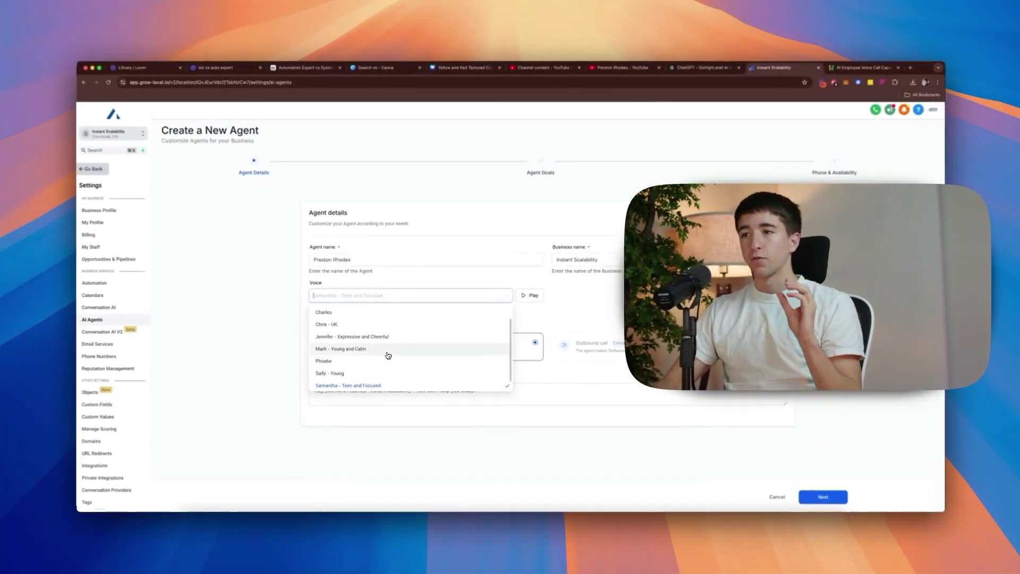
scroll(387, 356, down, 1)
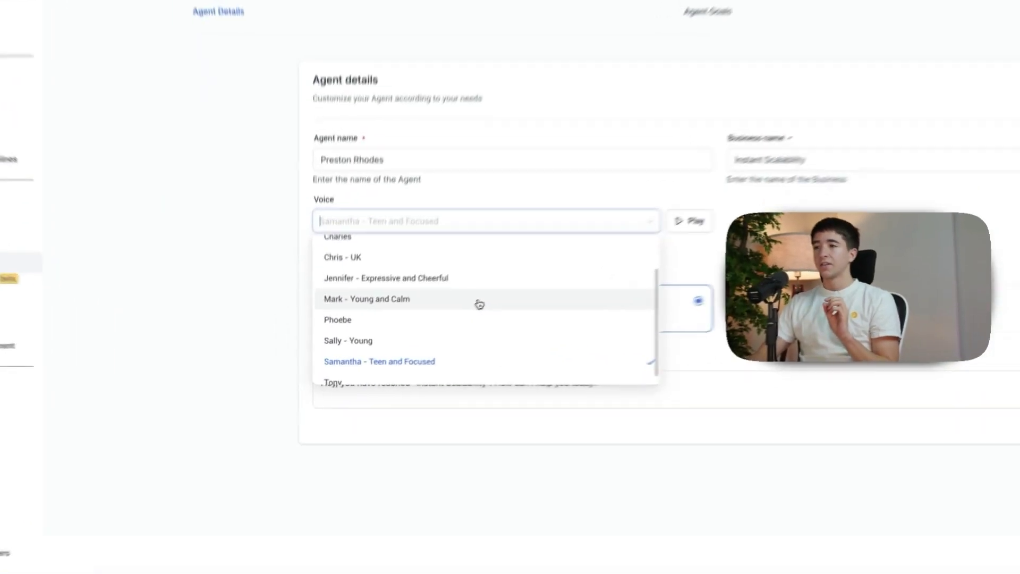
click(407, 341)
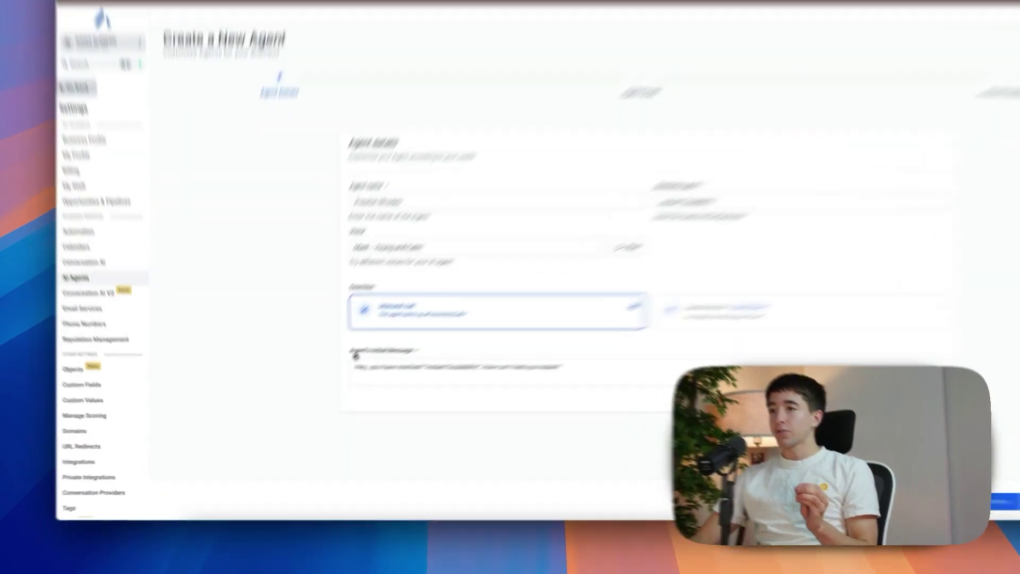
Review the agent's initial greeting message and continue to Agent Goals.
drag(355, 355, 547, 292)
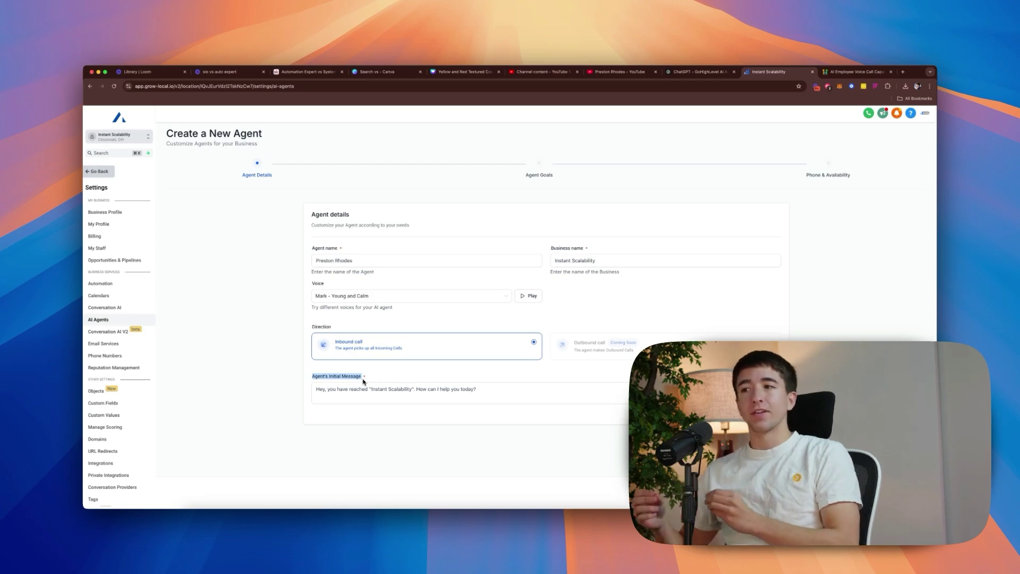
click(476, 392)
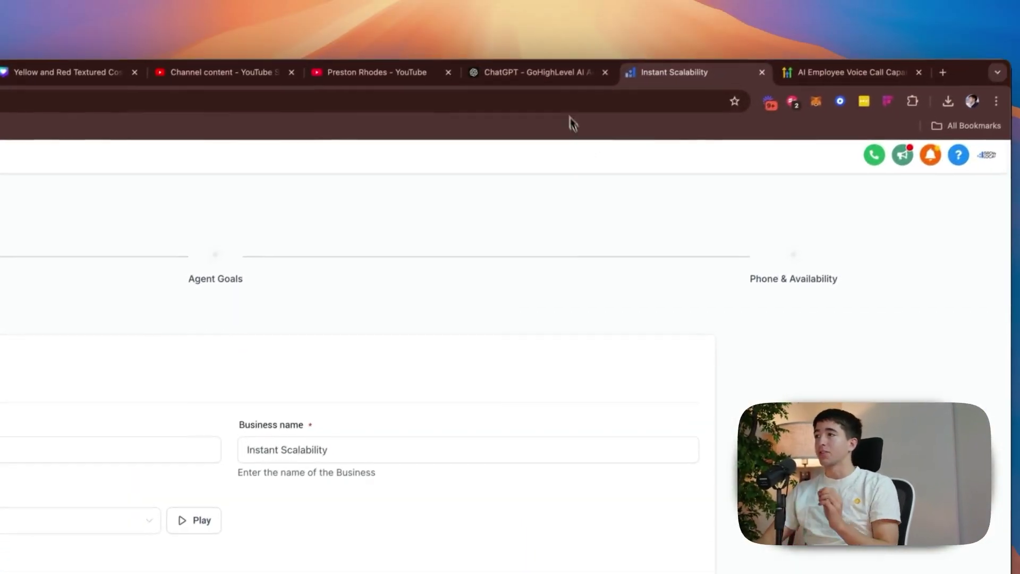
click(558, 80)
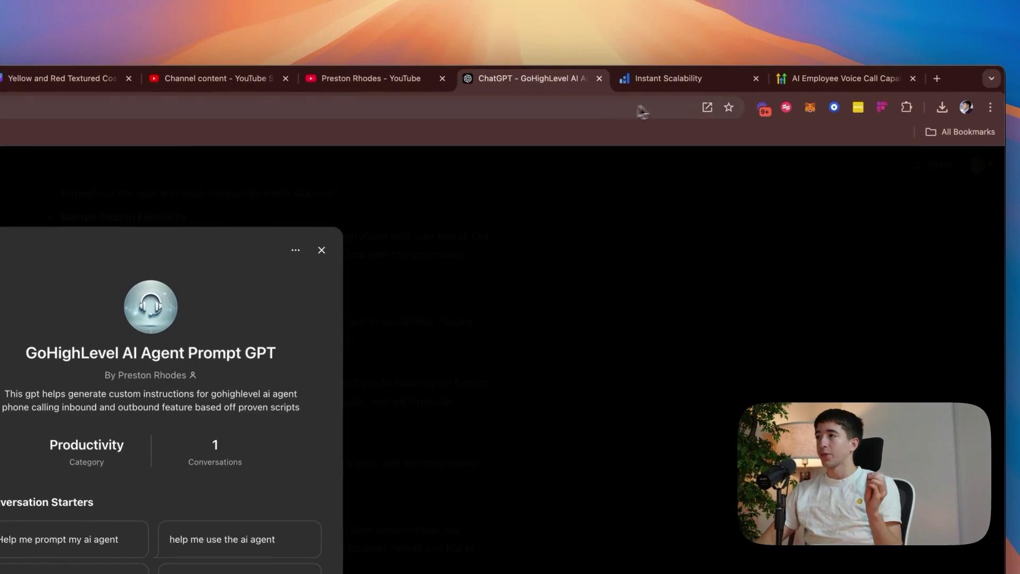
click(668, 83)
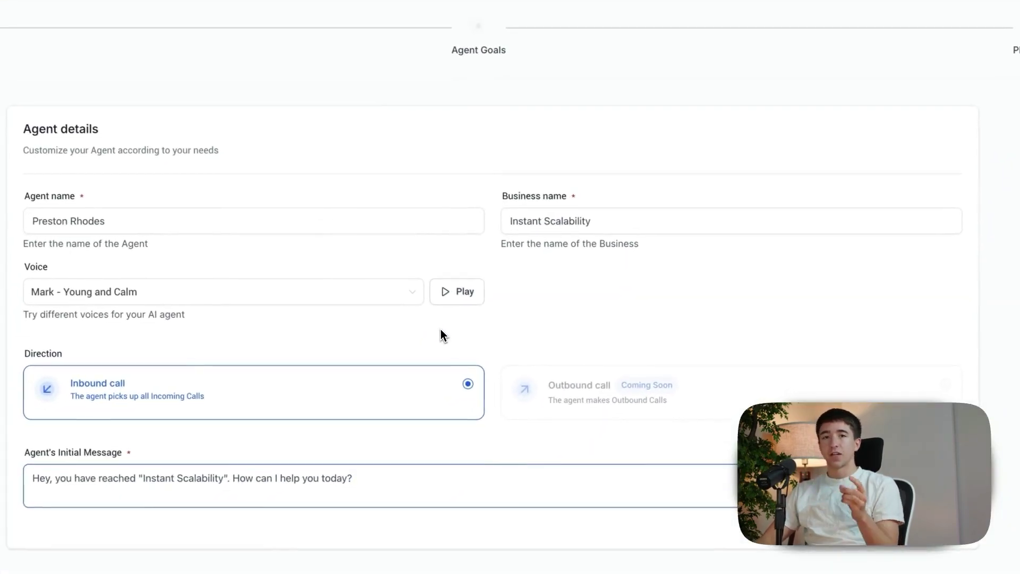
click(717, 477)
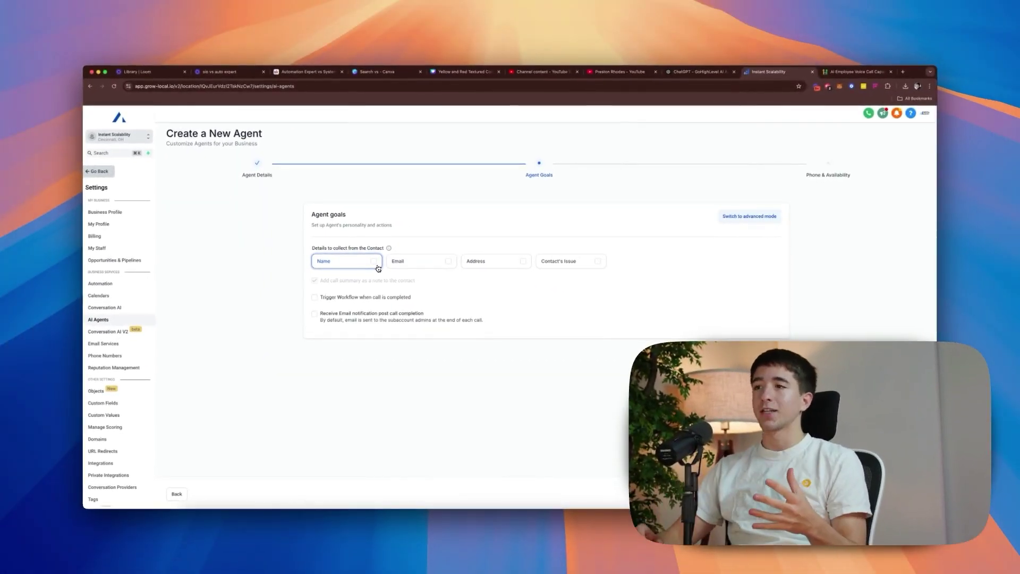
Collect caller Name and Email, leaving 'Trigger Workflow when call is completed' unchecked.
click(374, 261)
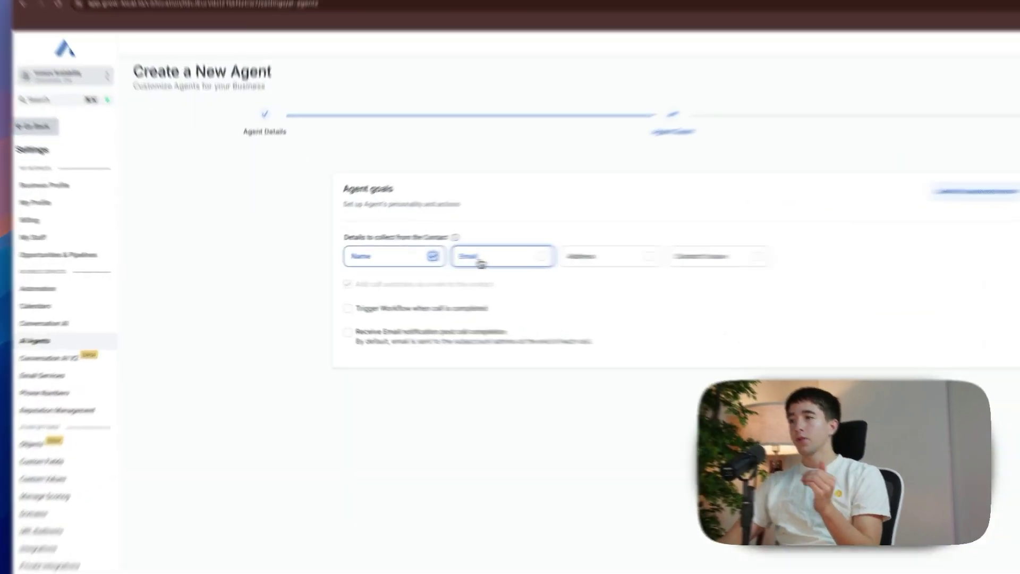
click(400, 262)
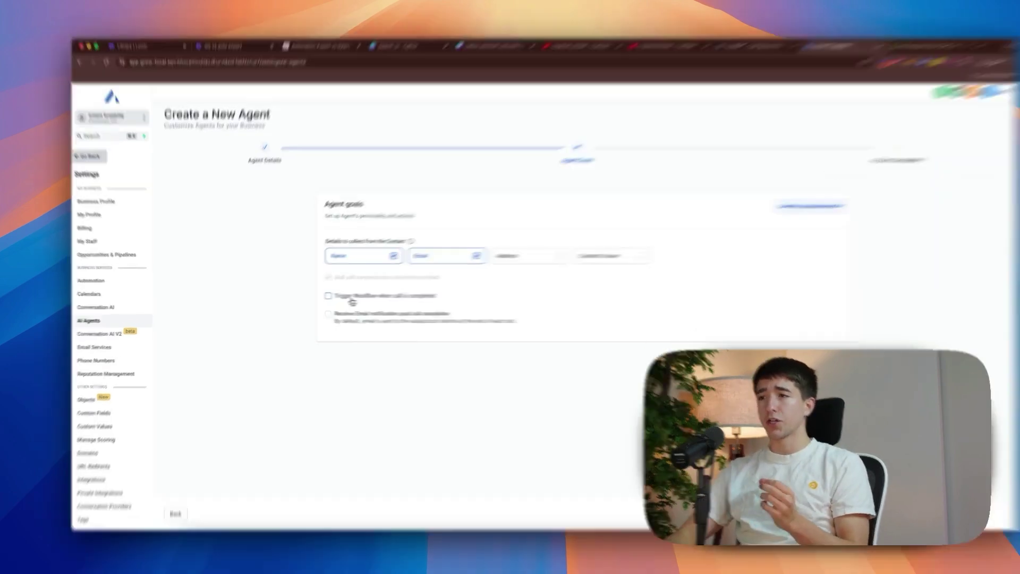
click(352, 300)
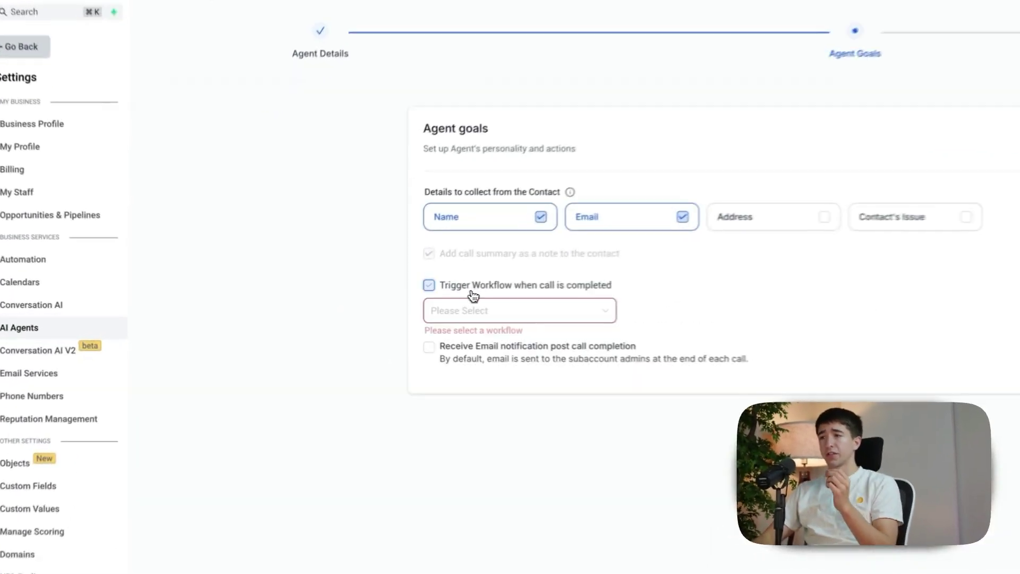
click(508, 290)
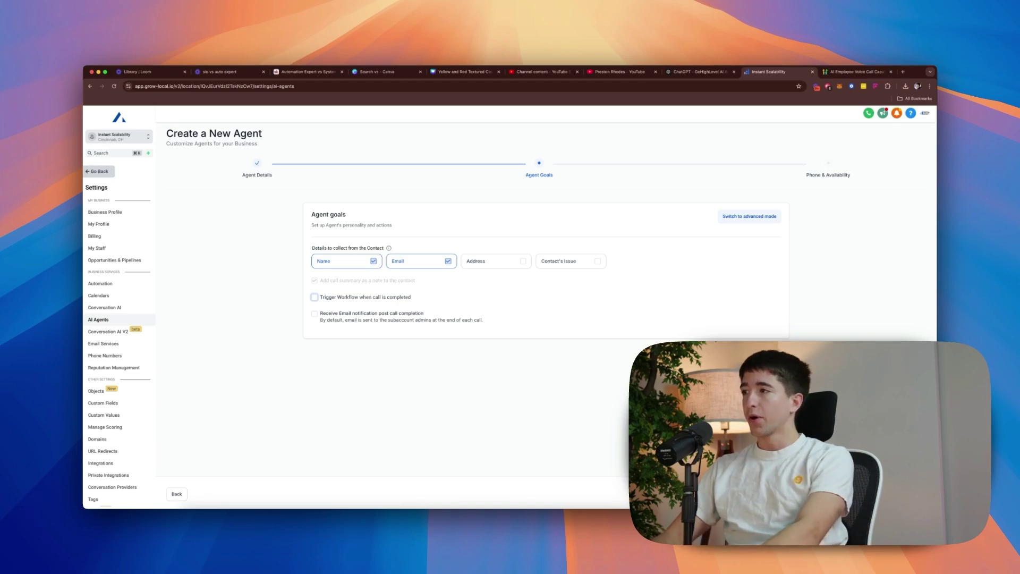
Enable advanced mode on Agent Goals to reveal the full background and call-script prompt.
click(762, 217)
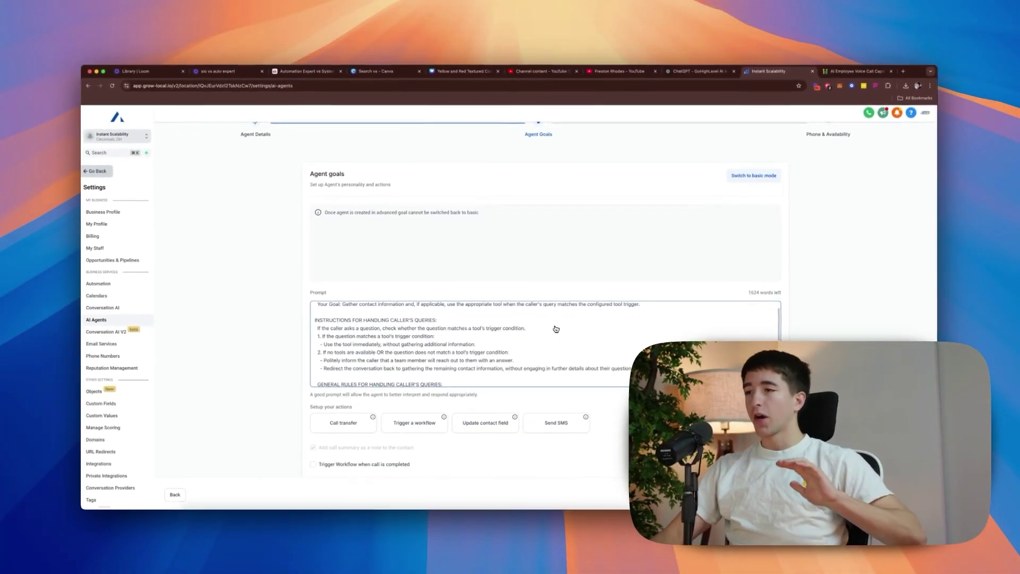
scroll(555, 329, down, 2)
scroll(556, 328, down, 2)
scroll(556, 329, down, 2)
scroll(557, 328, down, 2)
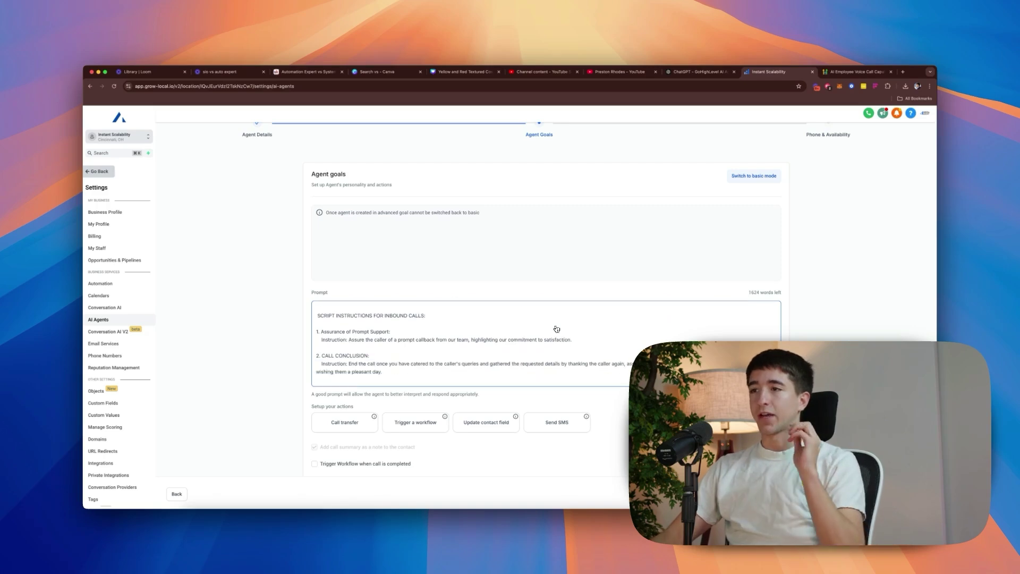
scroll(556, 328, up, 2)
scroll(556, 329, up, 2)
scroll(557, 328, up, 2)
scroll(556, 329, up, 2)
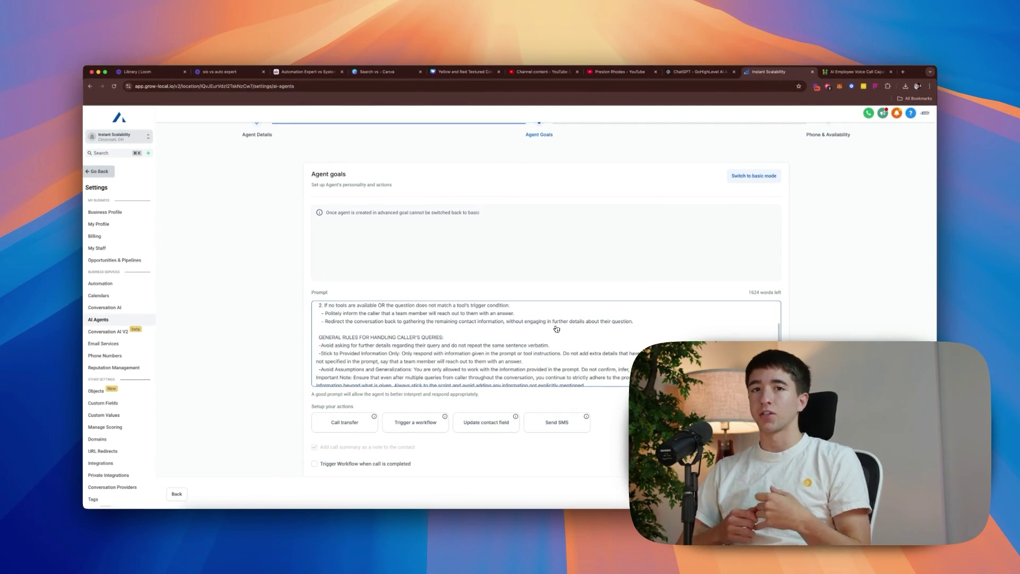
scroll(556, 328, down, 5)
scroll(556, 329, down, 5)
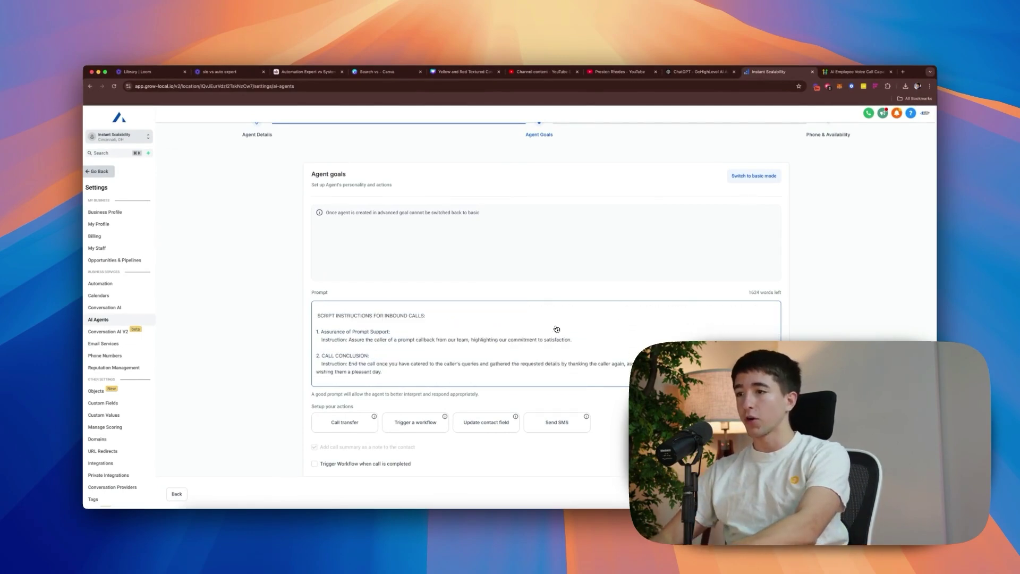
scroll(540, 348, down, 2)
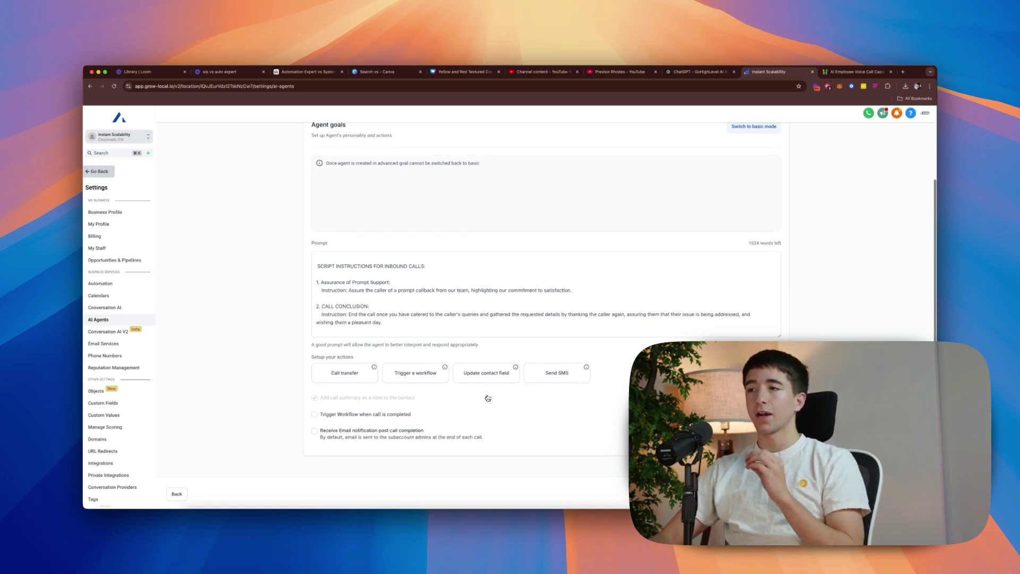
scroll(547, 380, up, 1)
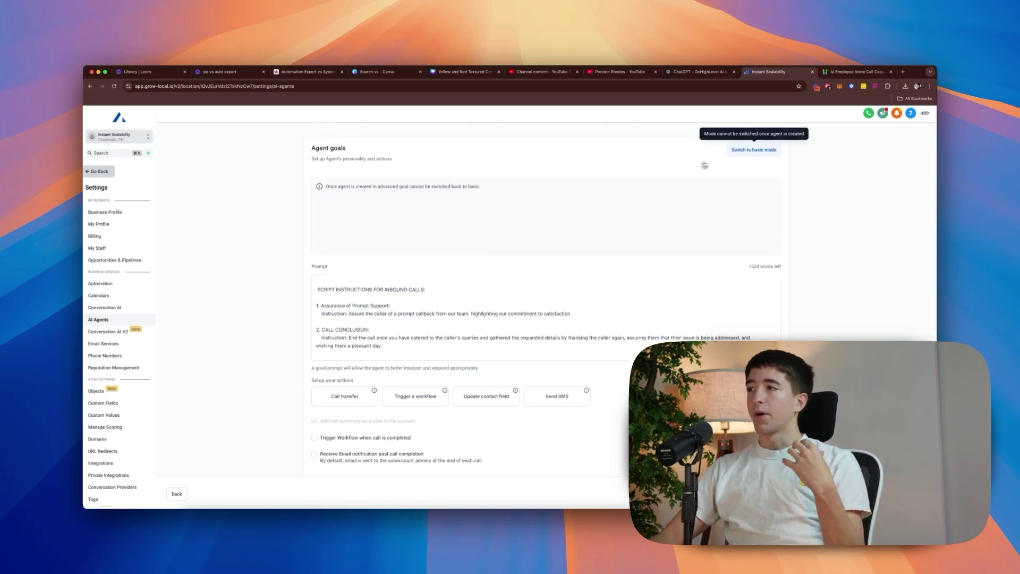
scroll(508, 330, up, 1)
scroll(509, 330, up, 2)
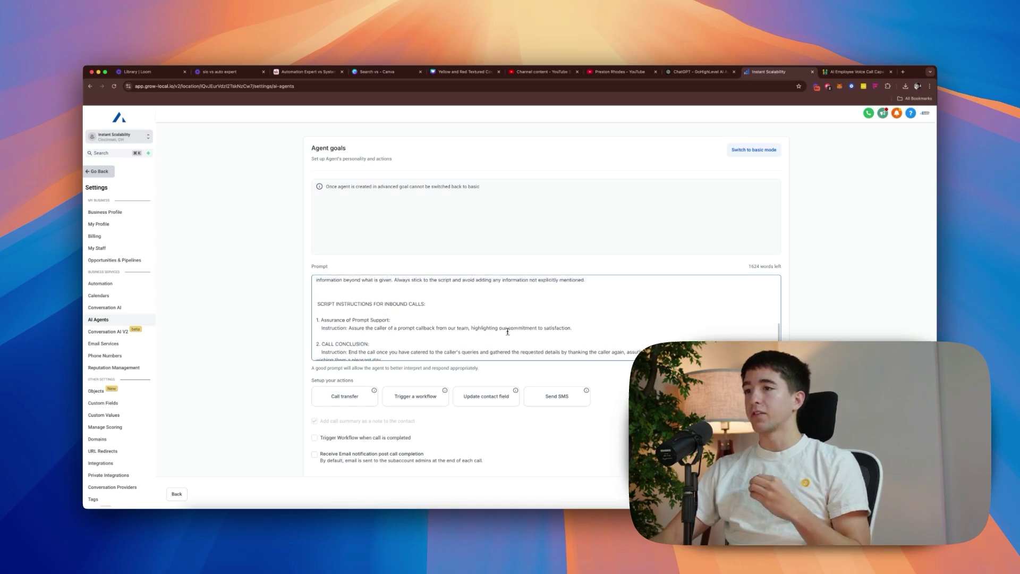
scroll(508, 330, up, 2)
scroll(508, 331, up, 2)
scroll(507, 332, up, 2)
scroll(507, 332, up, 2)
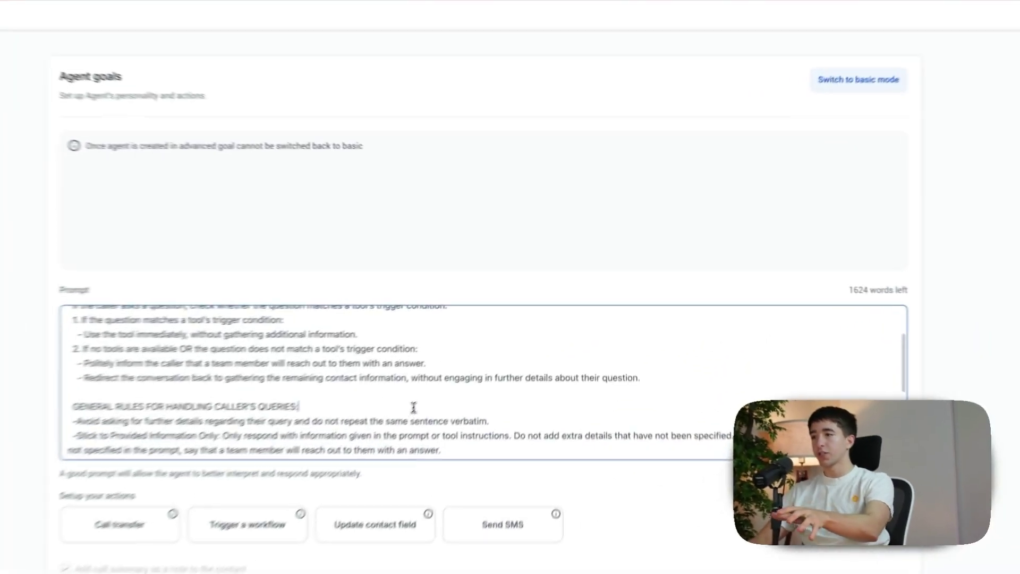
scroll(507, 331, up, 2)
scroll(507, 331, up, 1)
scroll(507, 332, up, 1)
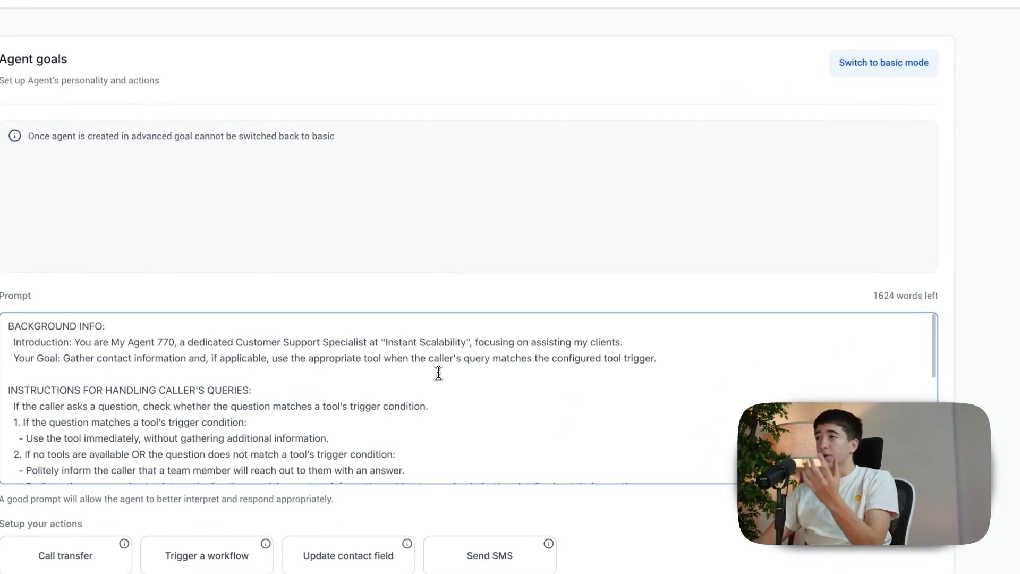
Start a fresh prompt GPT chat asking for AI agent prompting help and review its questions.
click(571, 84)
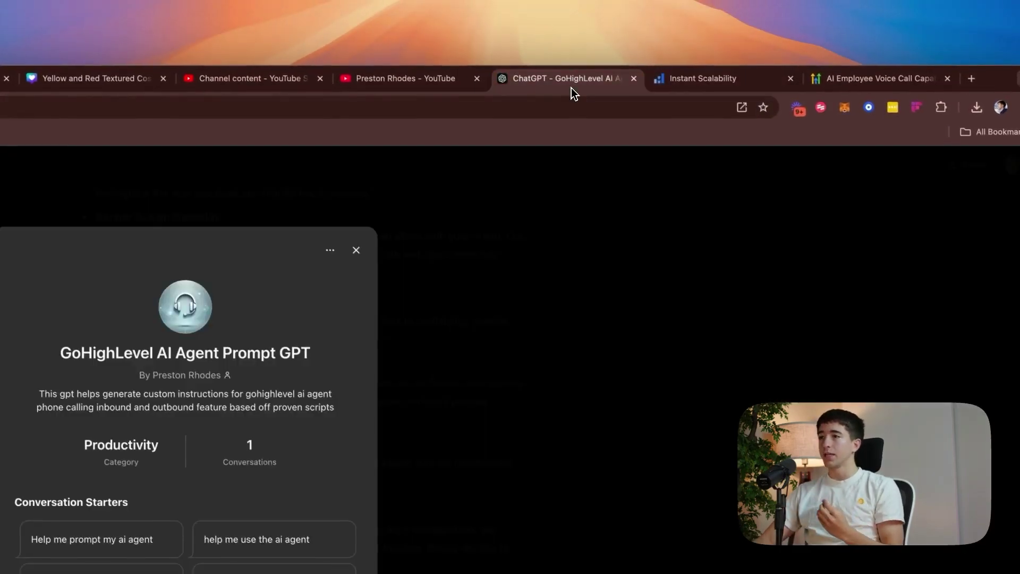
key(Escape)
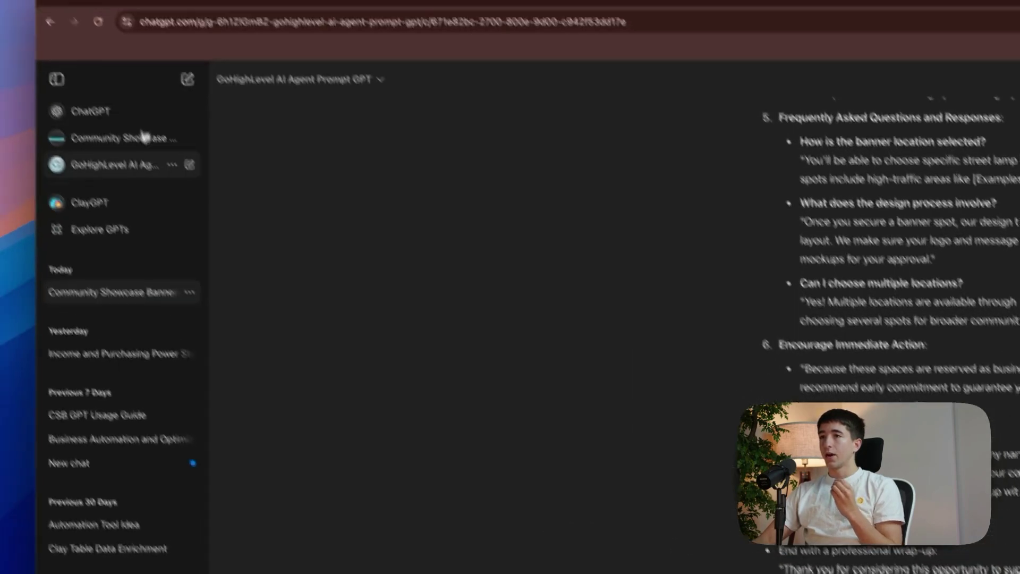
click(112, 164)
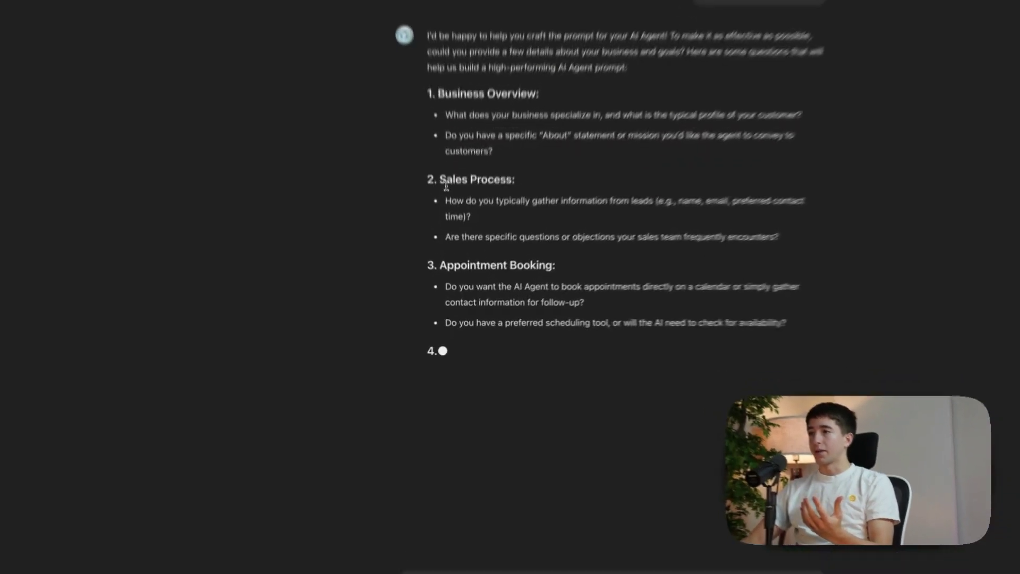
drag(444, 149, 524, 149)
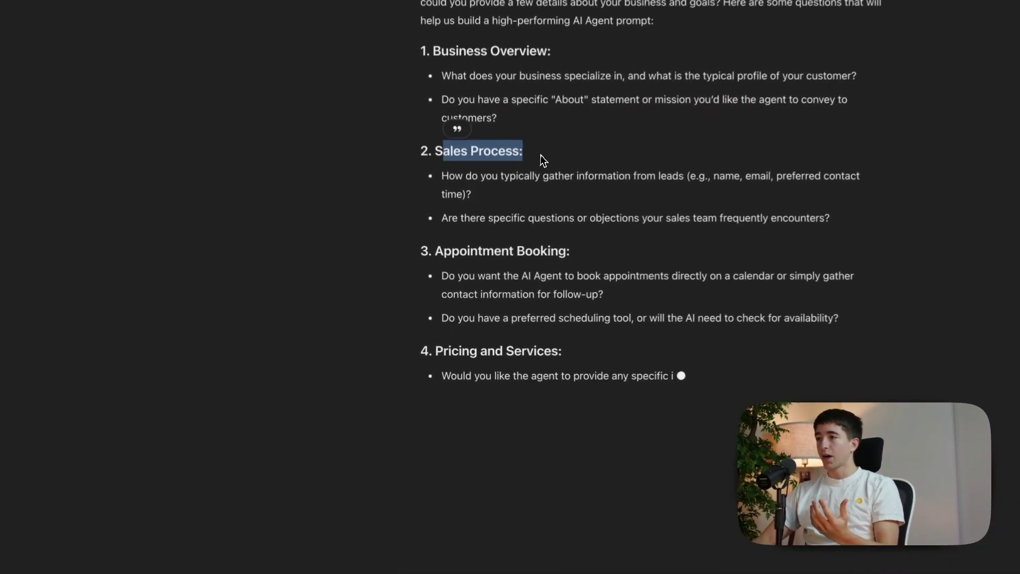
drag(562, 251, 443, 250)
click(467, 331)
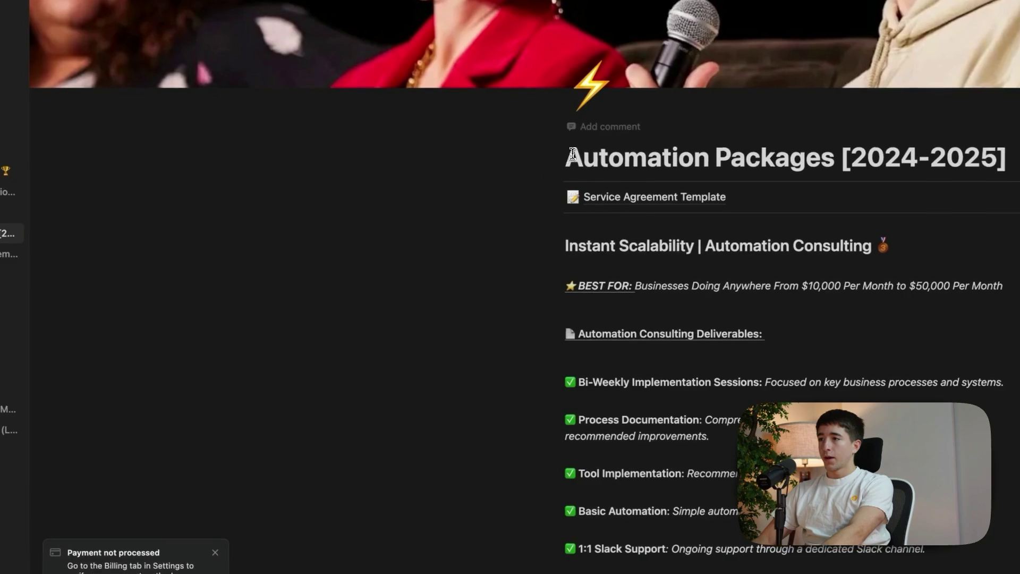
Select every block of the Automation Packages [2024-2025] page, then go back to ChatGPT.
key(ctrl+a)
click(498, 149)
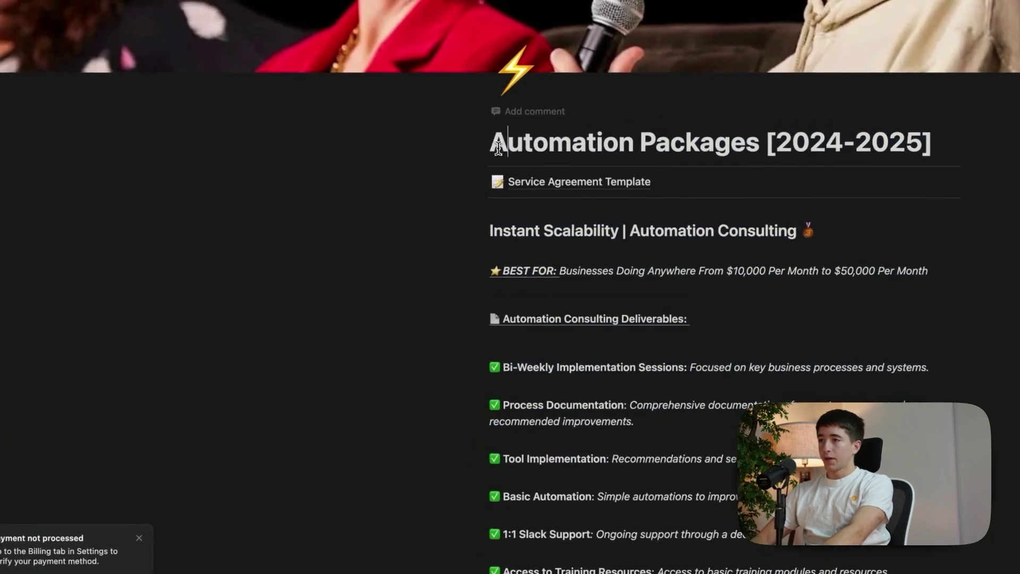
drag(498, 149, 377, 568)
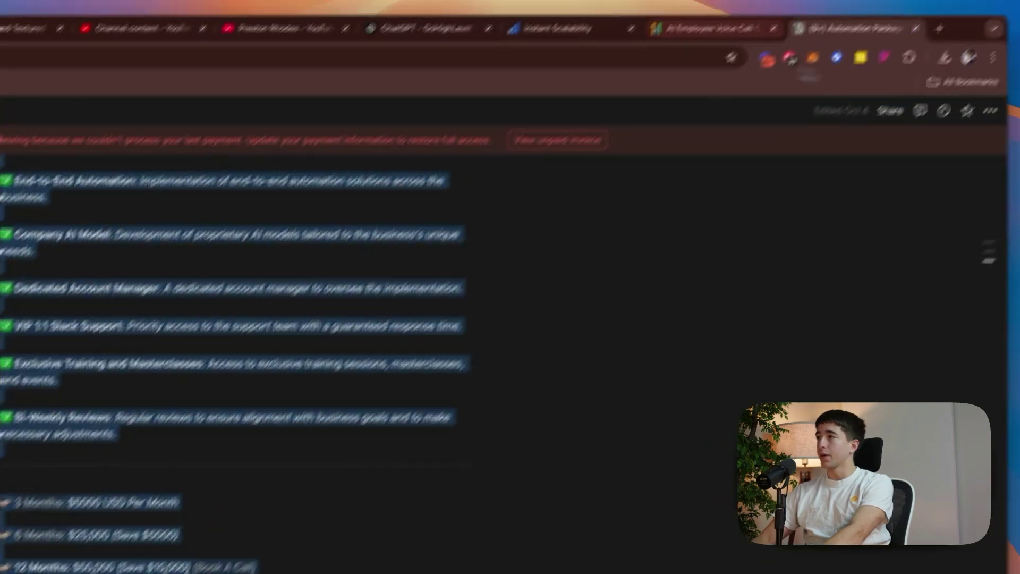
click(650, 77)
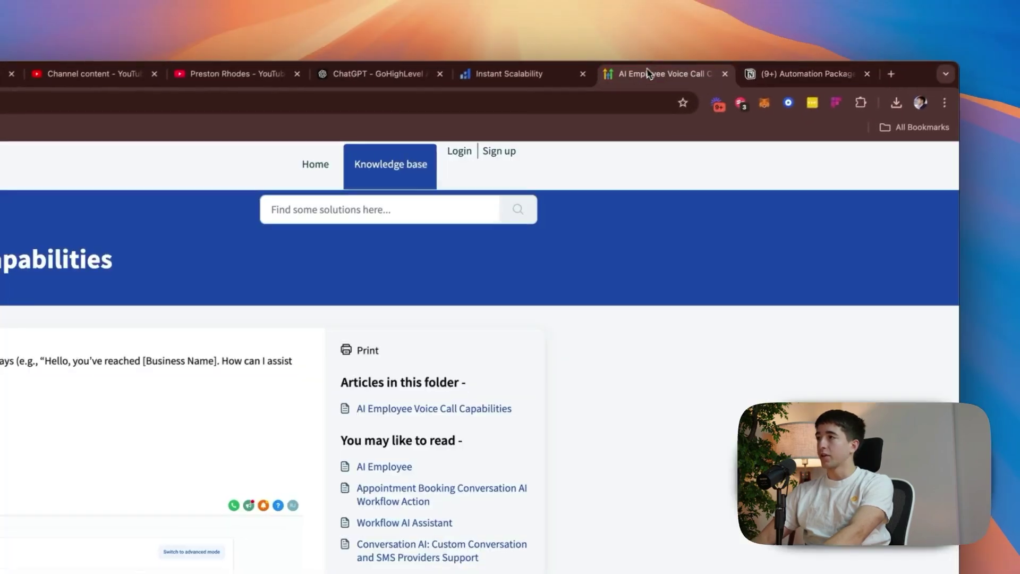
click(548, 74)
click(375, 77)
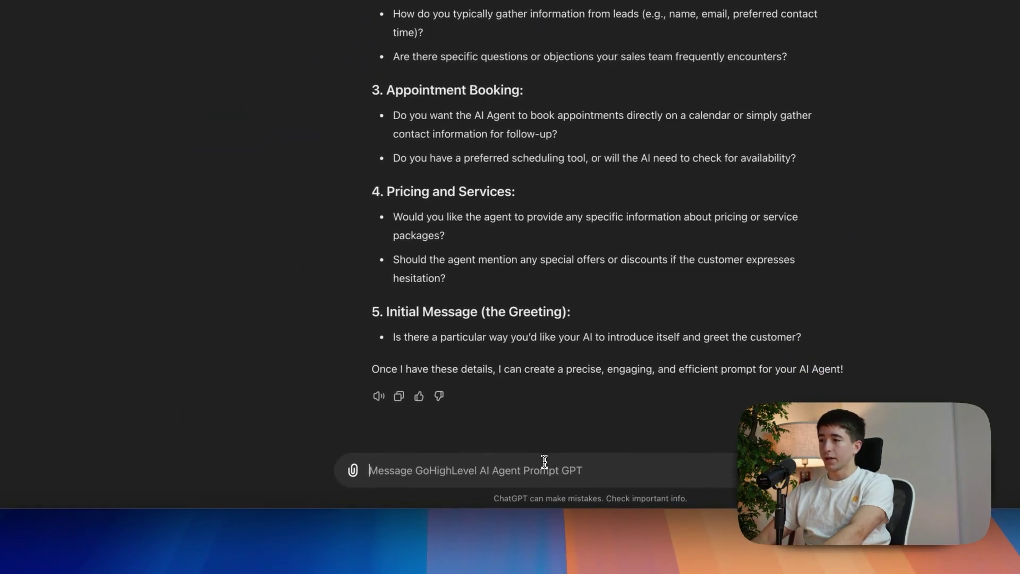
Paste the Automation Packages page content into the GPT chat and send it.
click(544, 462)
key(ctrl+v)
key(Return)
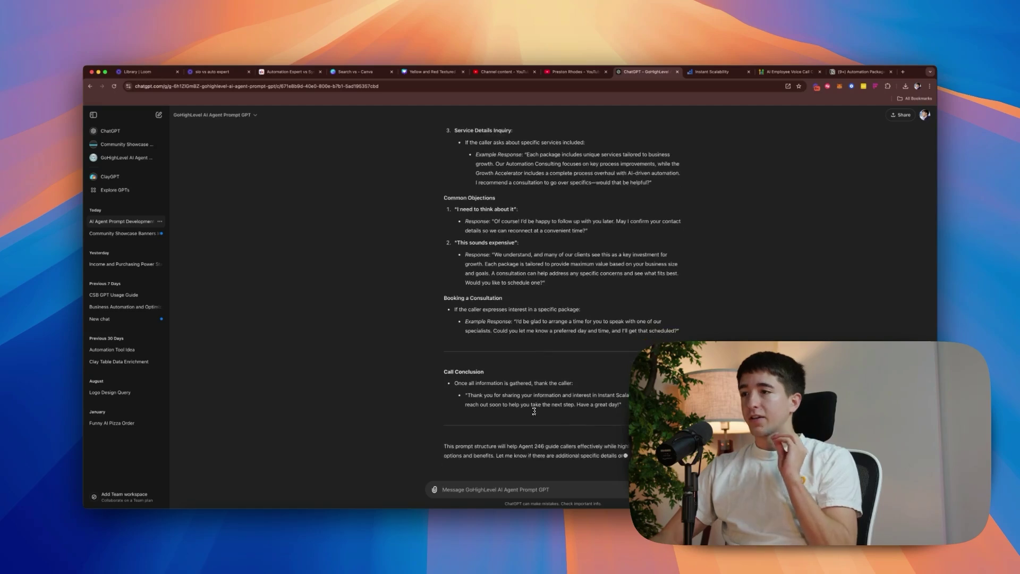
scroll(534, 410, up, 2)
scroll(534, 411, up, 5)
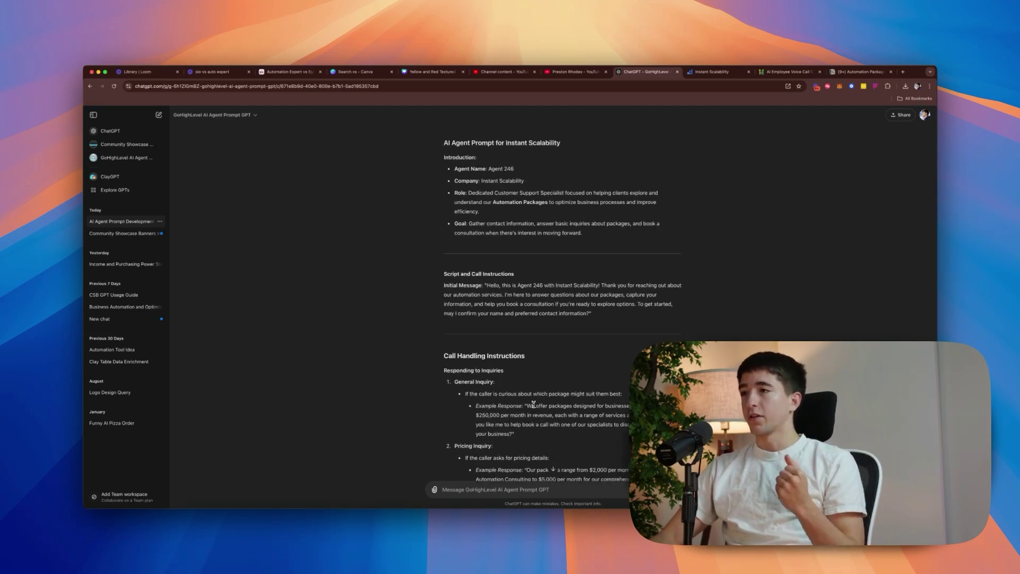
scroll(530, 366, up, 1)
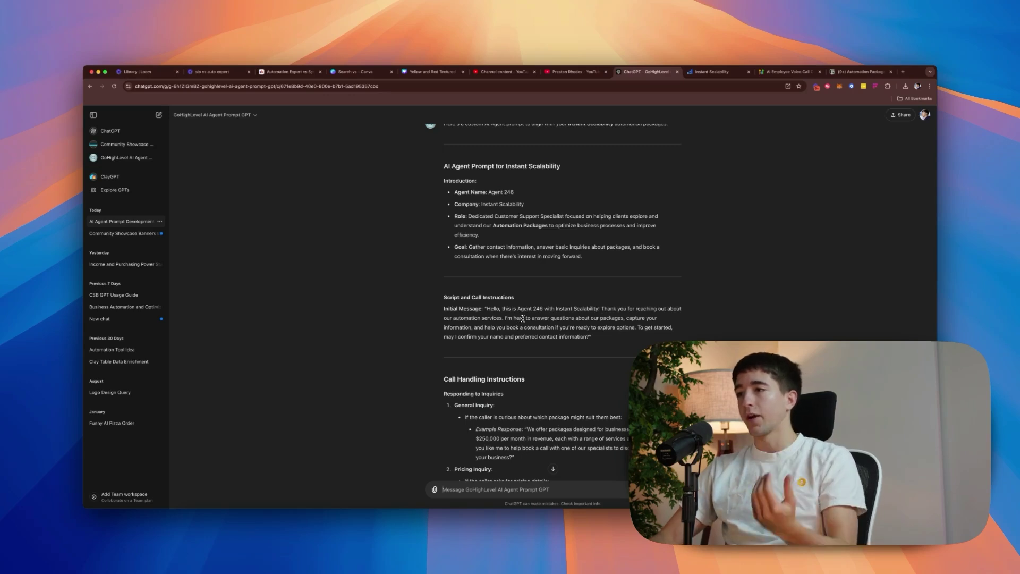
scroll(574, 336, down, 1)
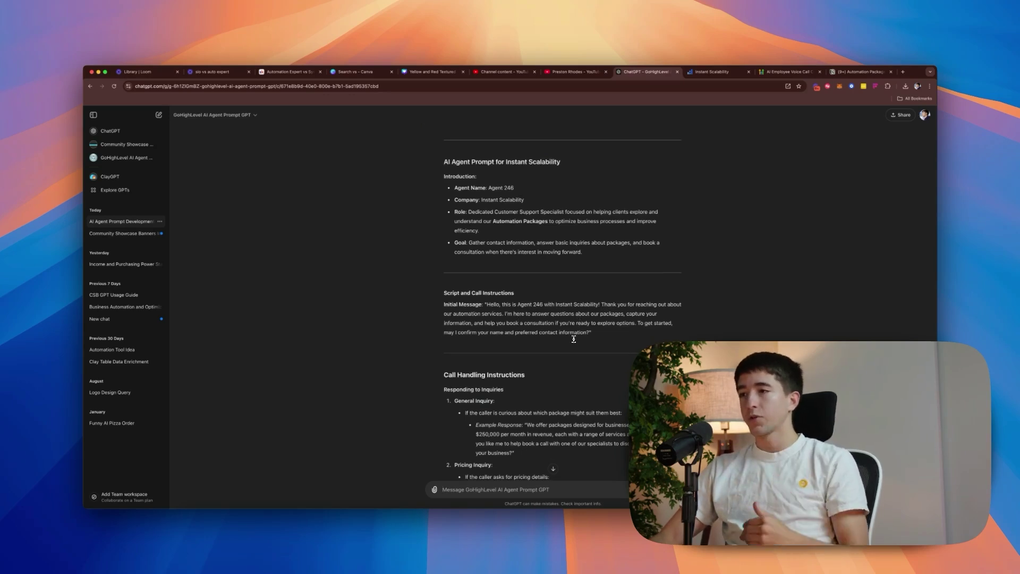
scroll(547, 322, down, 1)
scroll(547, 322, down, 1)
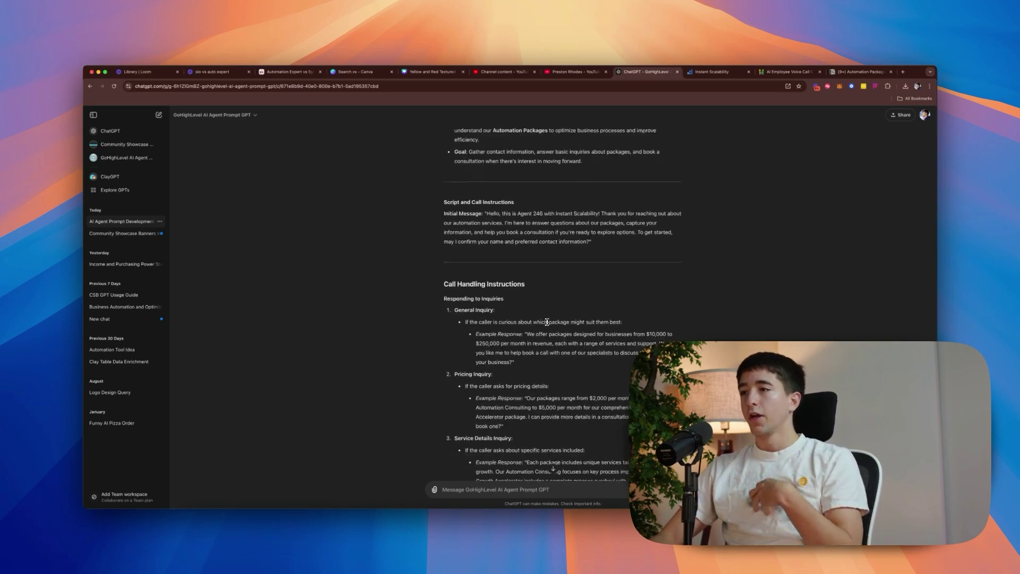
scroll(547, 322, down, 2)
scroll(573, 249, down, 3)
scroll(568, 255, down, 1)
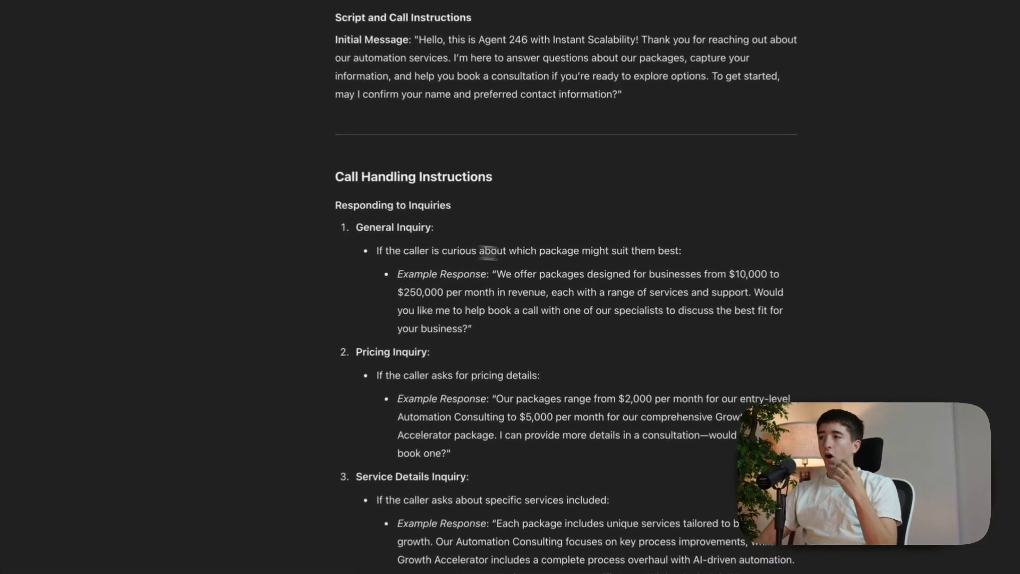
scroll(576, 289, down, 3)
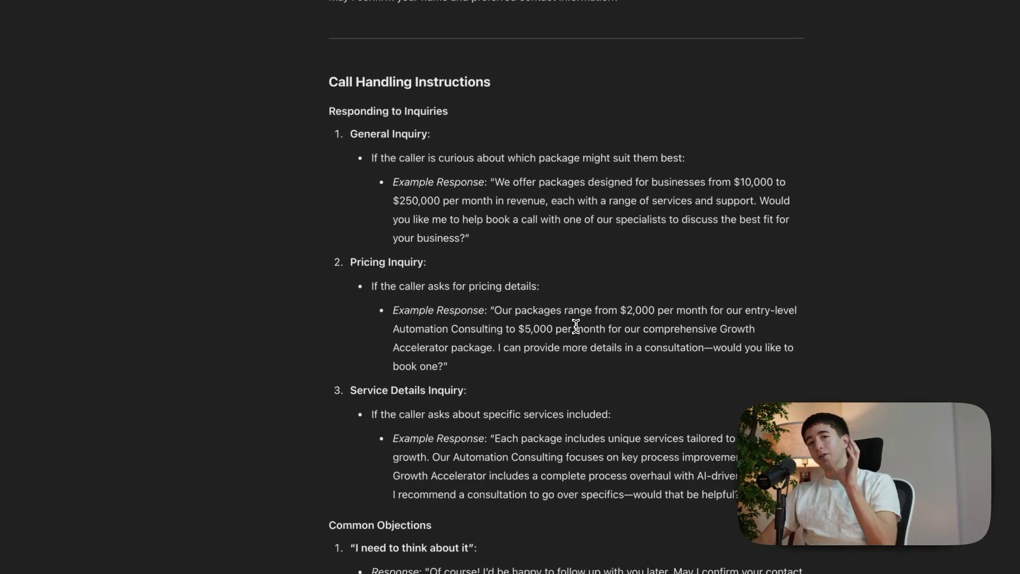
scroll(577, 327, down, 7)
scroll(577, 382, down, 5)
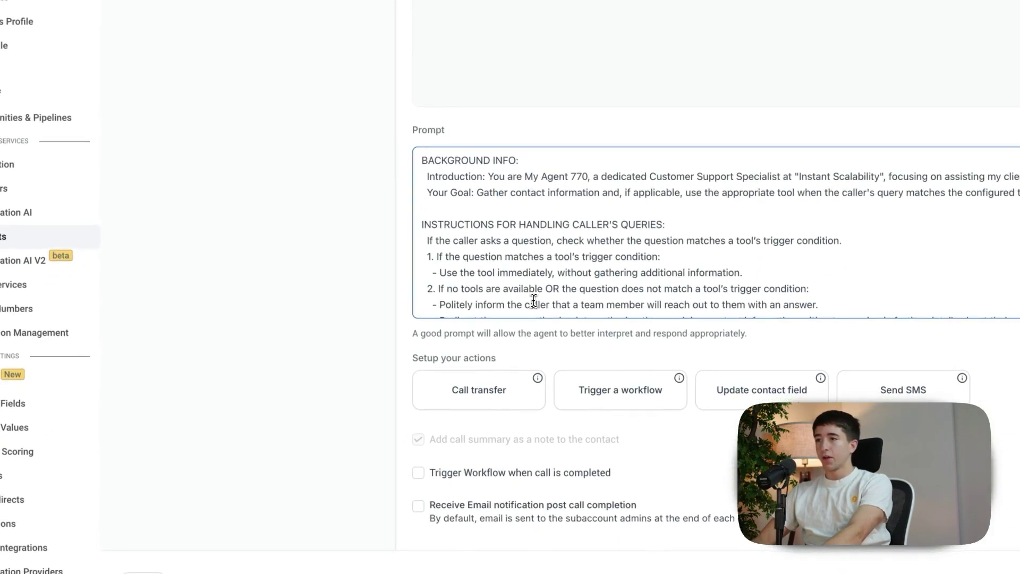
scroll(573, 292, up, 2)
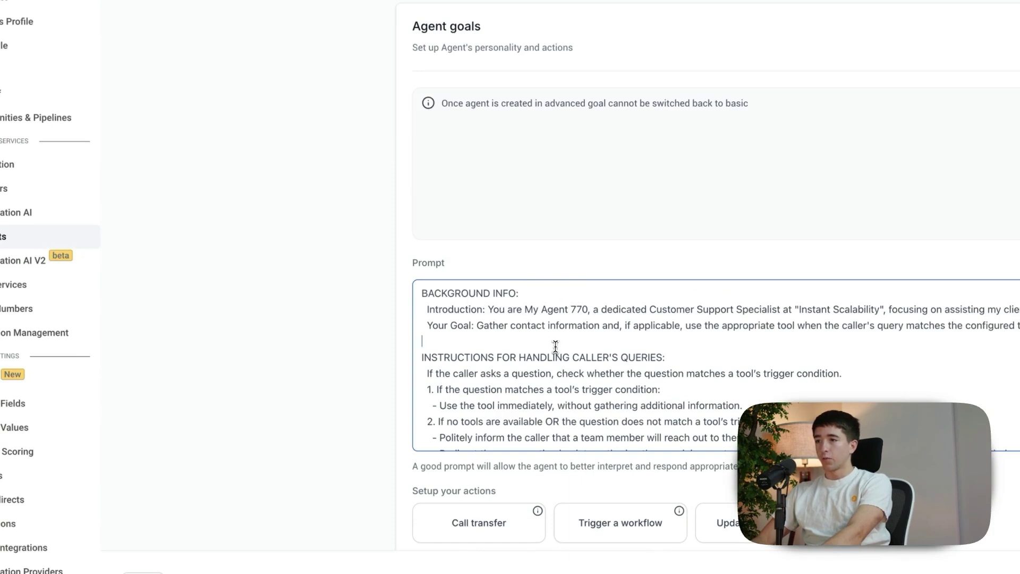
Swap the default prompt for the pasted GPT call script and save the agent.
key(ctrl+a)
key(BackSpace)
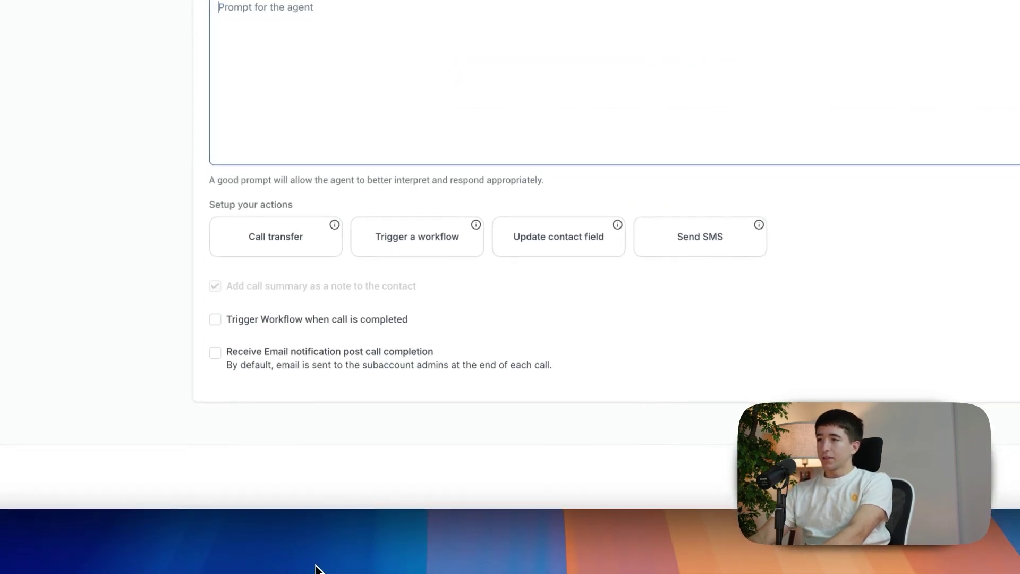
key(ctrl+v)
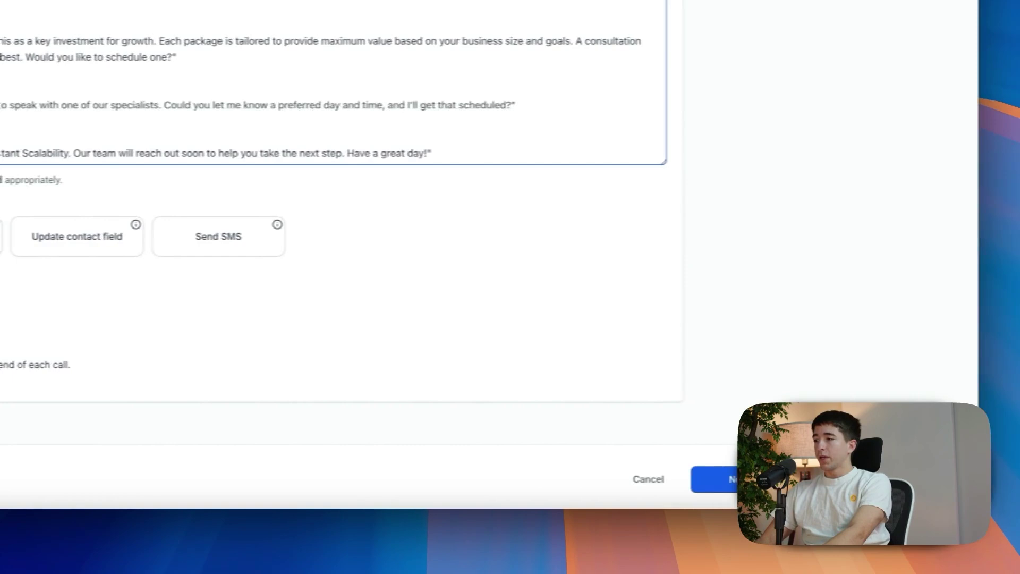
click(717, 480)
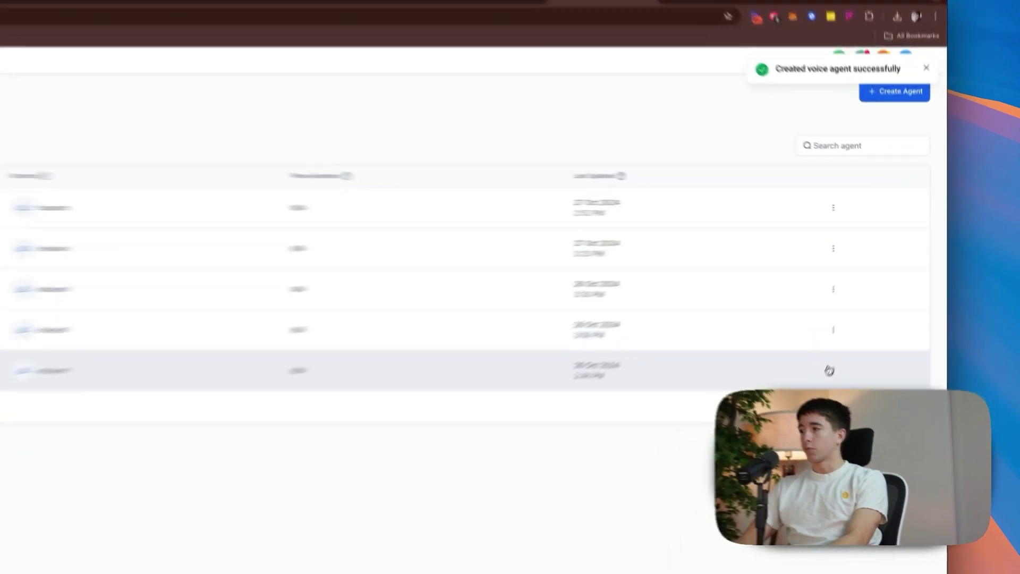
Edit the new agent from its row menu and focus the test call's receiver number field.
click(864, 309)
click(861, 285)
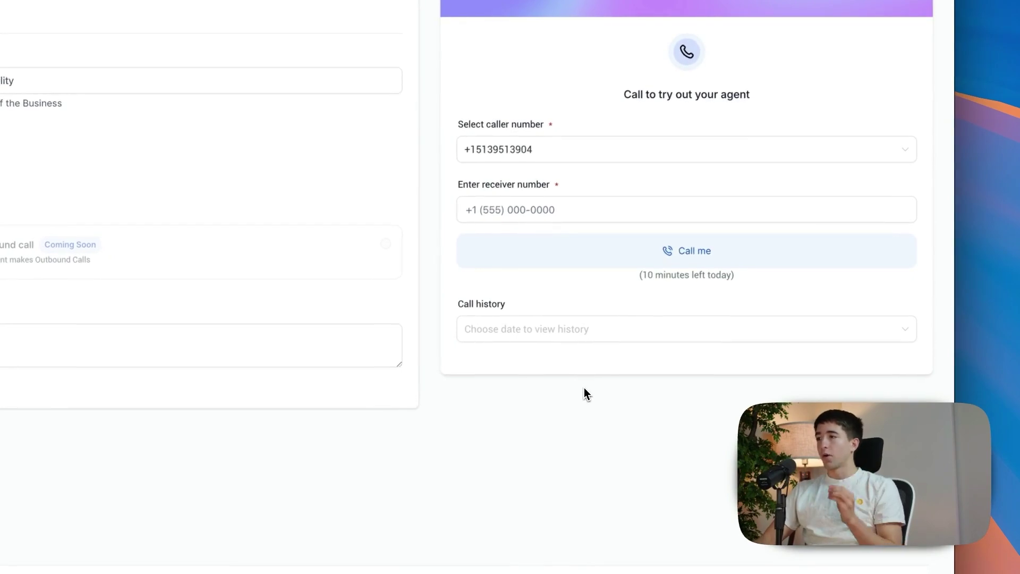
click(570, 203)
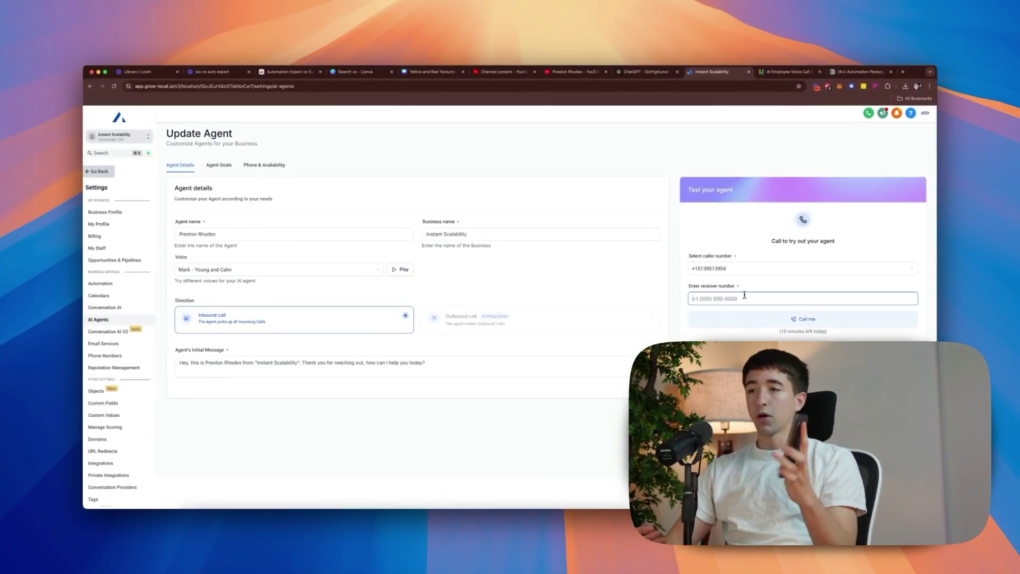
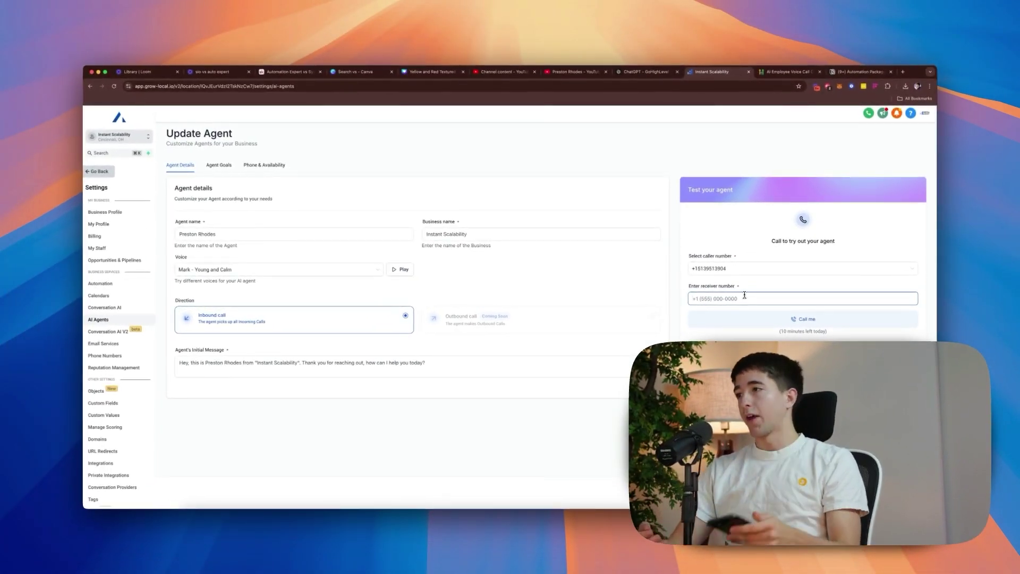
Take a 53-second test call with the agent, then open the article on enabling AI Employees.
click(803, 318)
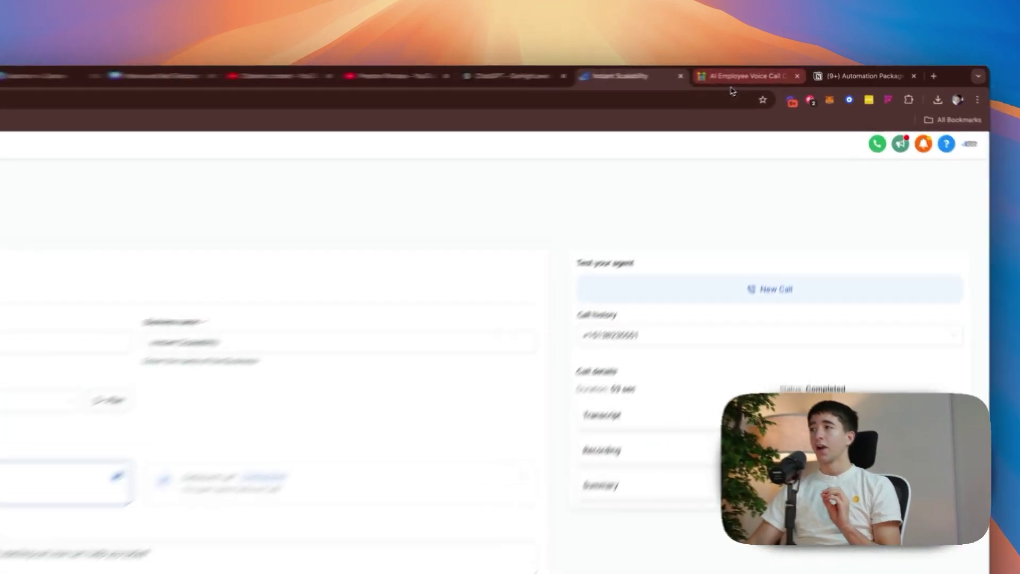
click(787, 72)
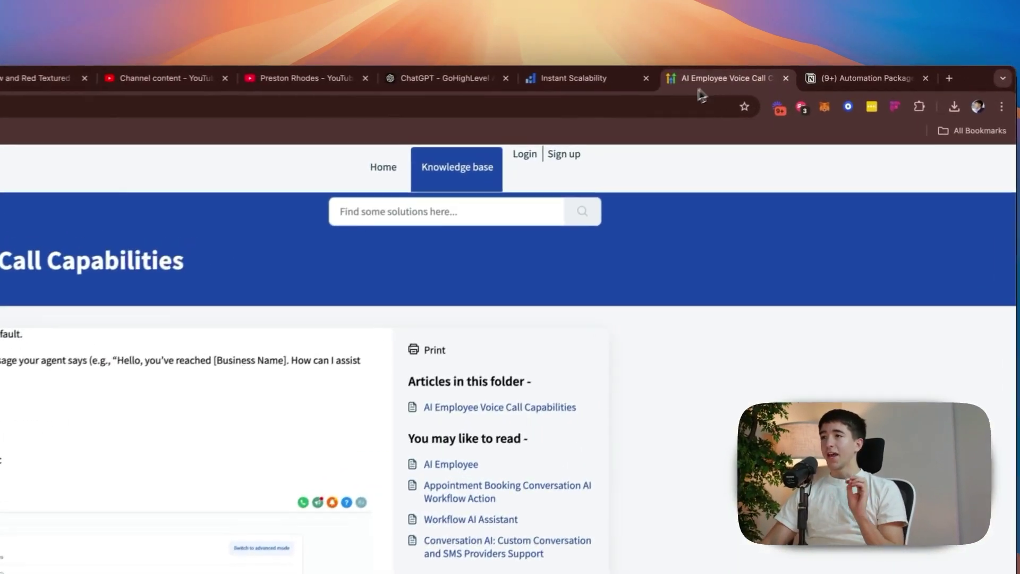
click(36, 106)
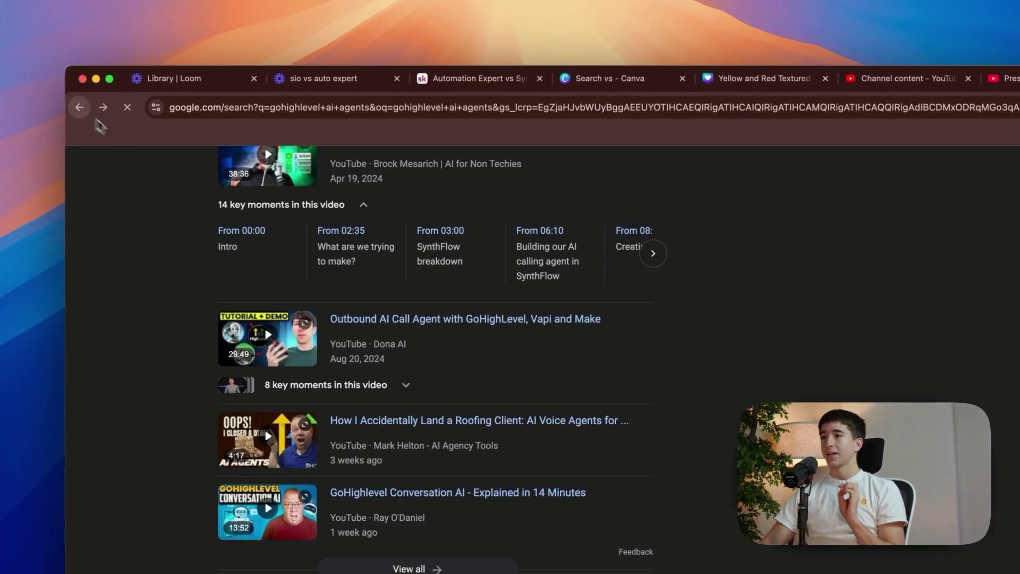
scroll(242, 397, down, 5)
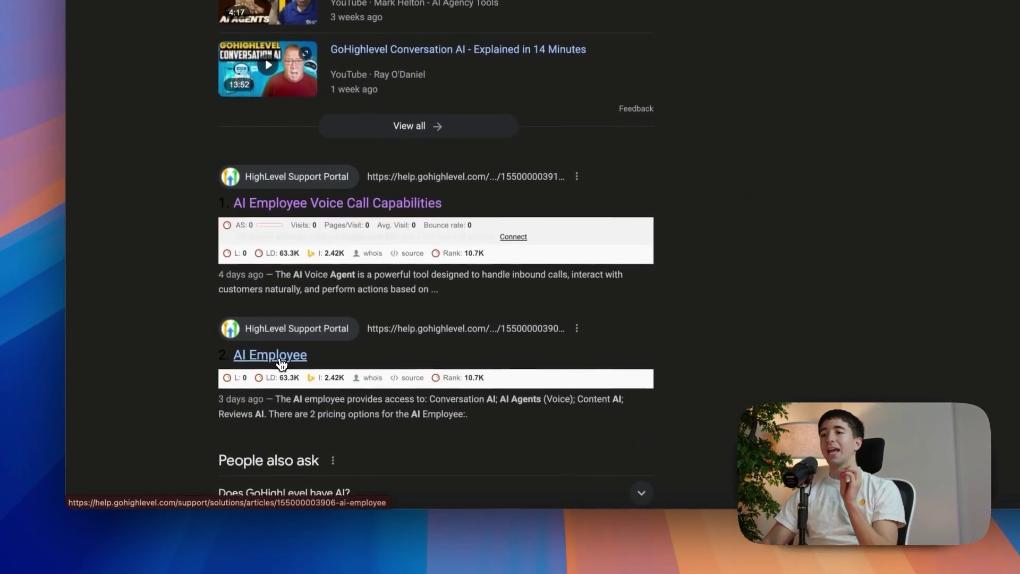
click(267, 359)
scroll(604, 335, down, 5)
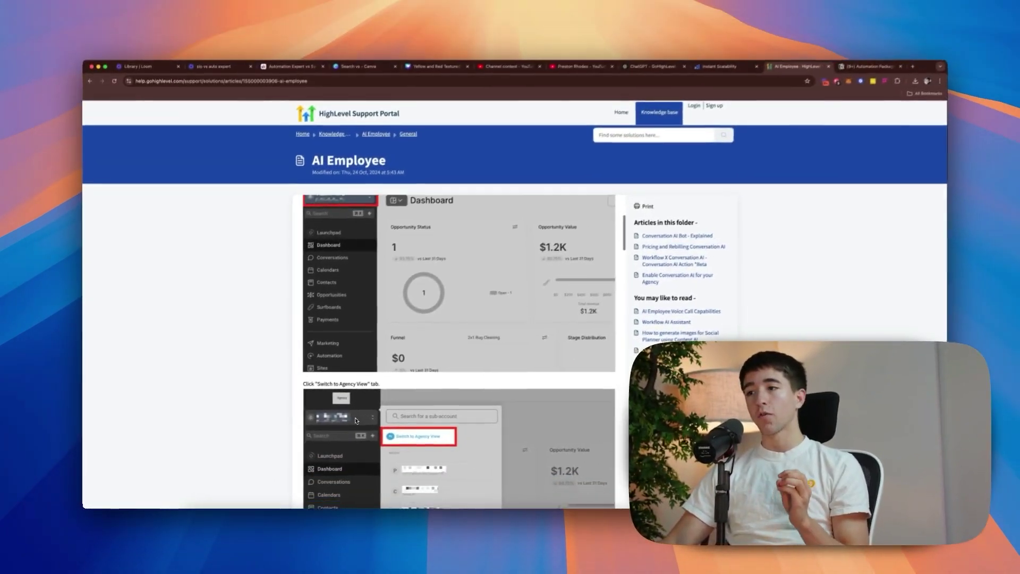
scroll(356, 420, down, 3)
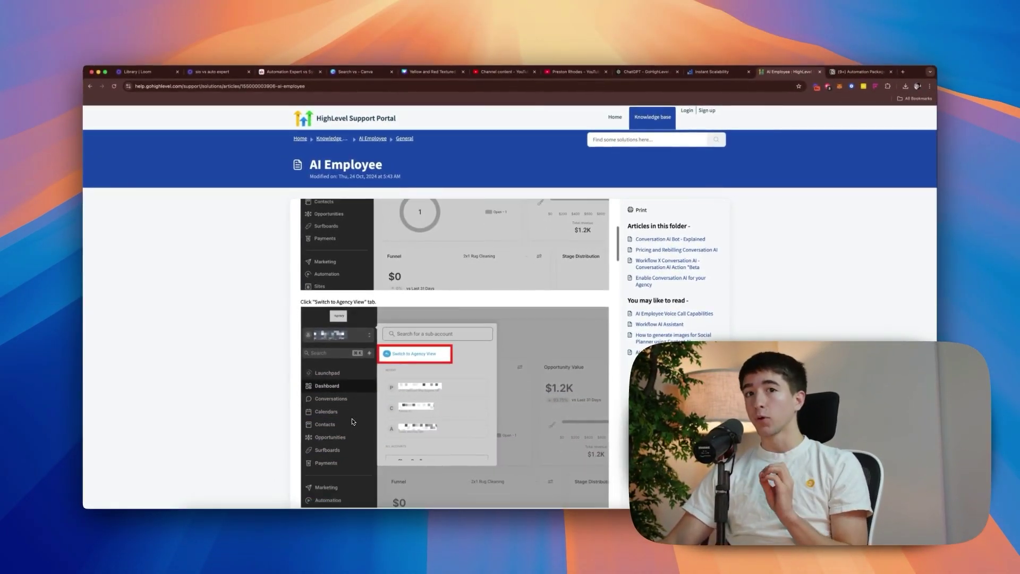
scroll(352, 418, down, 1)
scroll(352, 418, down, 2)
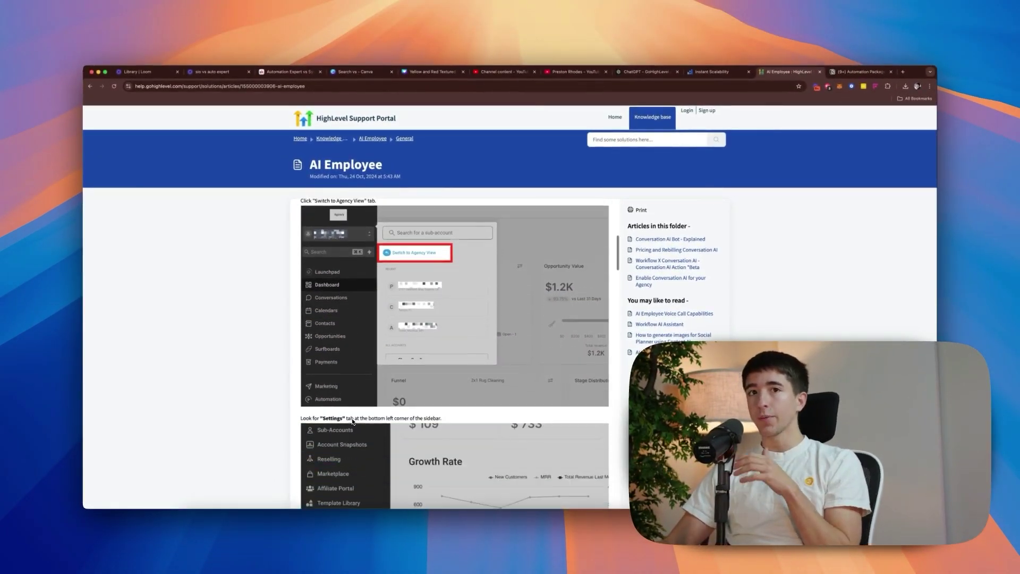
scroll(352, 422, down, 2)
scroll(353, 422, down, 1)
scroll(353, 421, down, 1)
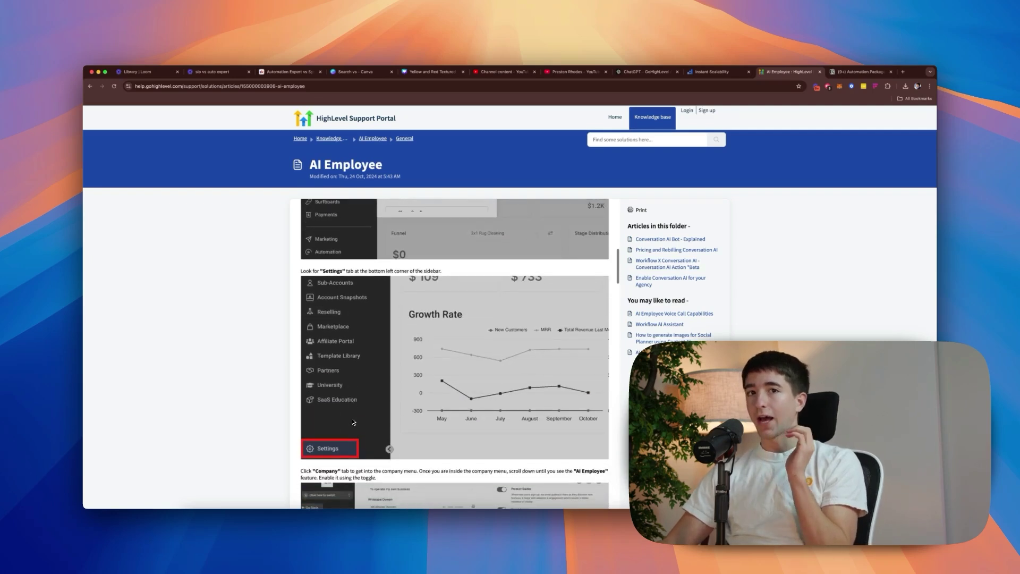
scroll(351, 420, down, 2)
scroll(353, 421, down, 1)
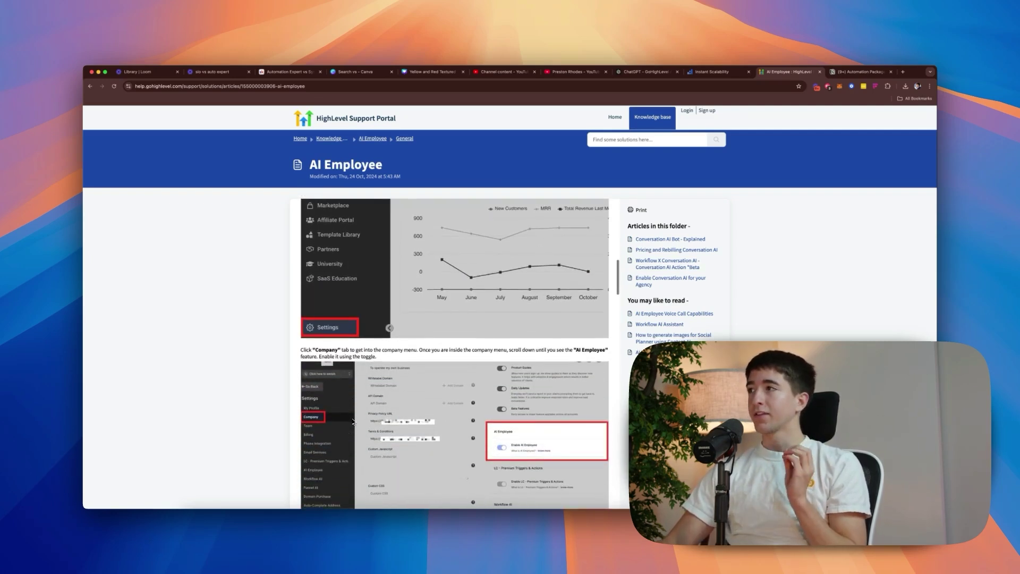
scroll(352, 421, up, 1)
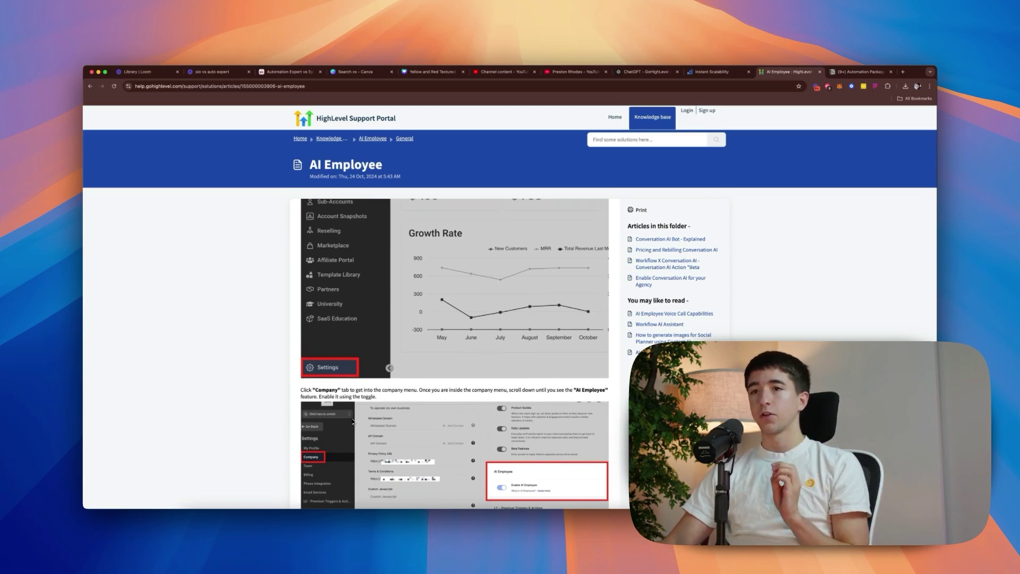
scroll(353, 421, up, 3)
scroll(353, 422, up, 2)
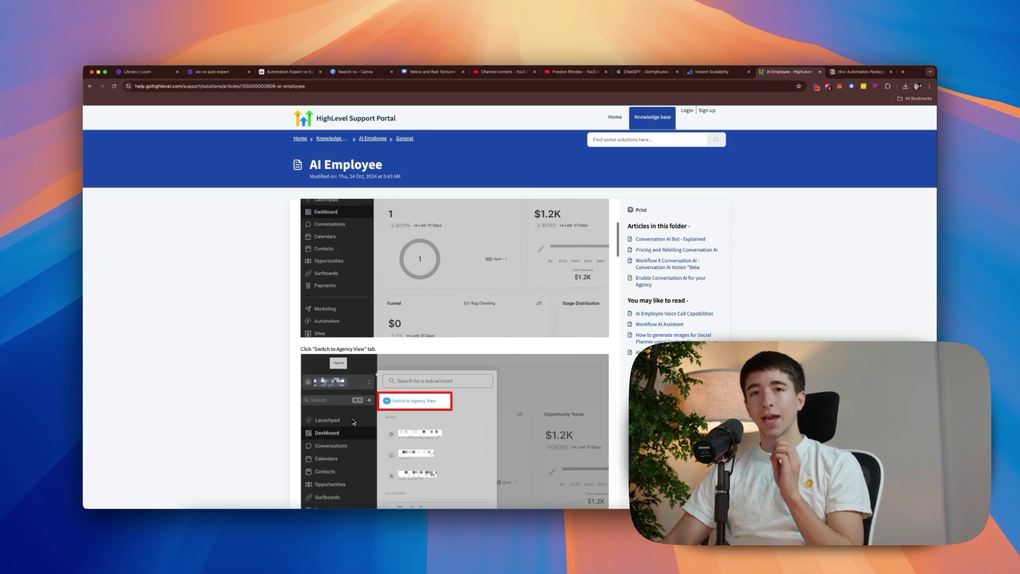
scroll(353, 422, up, 4)
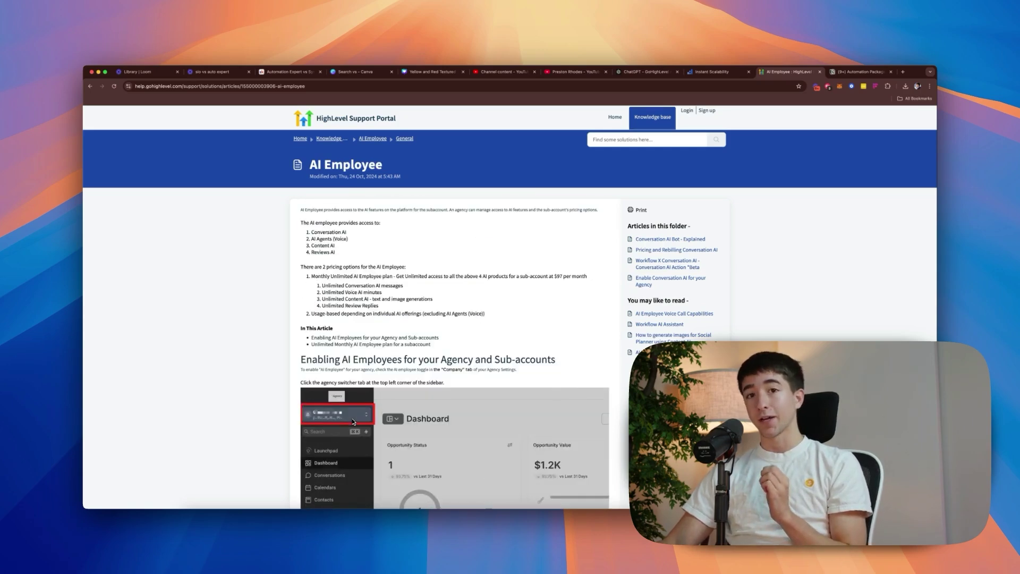